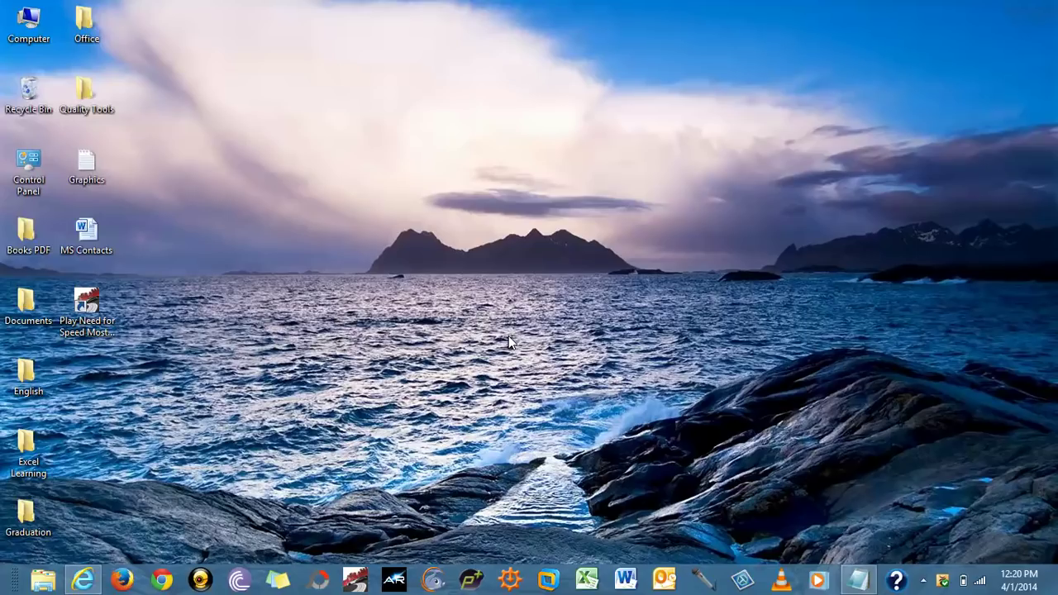
# - Examine the installed display adapters in Device Manager, reached from the PC's system information, and close both windows
pyautogui.press('super+c')
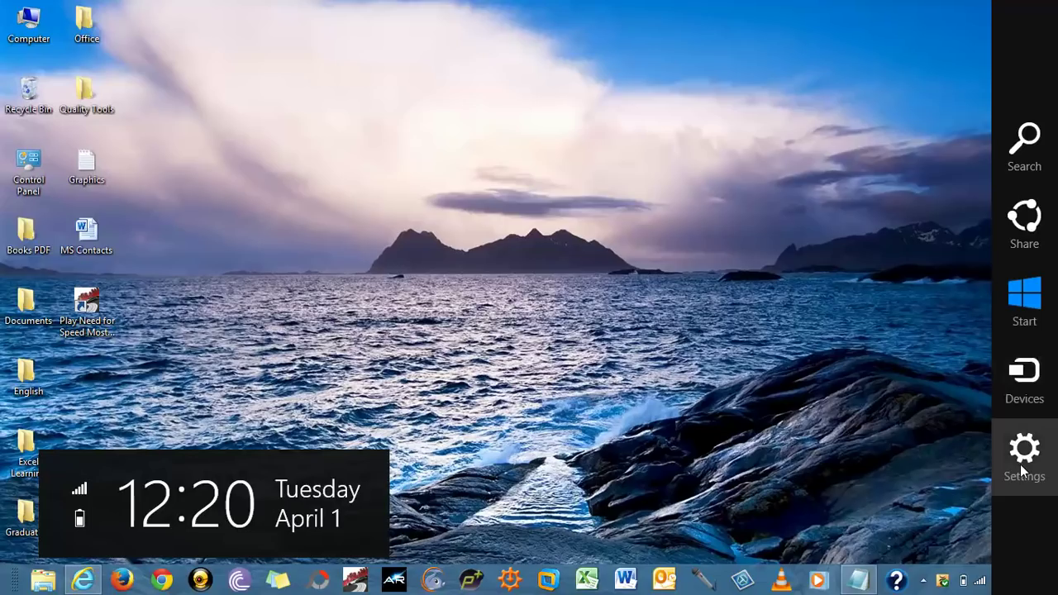
pyautogui.click(1022, 470)
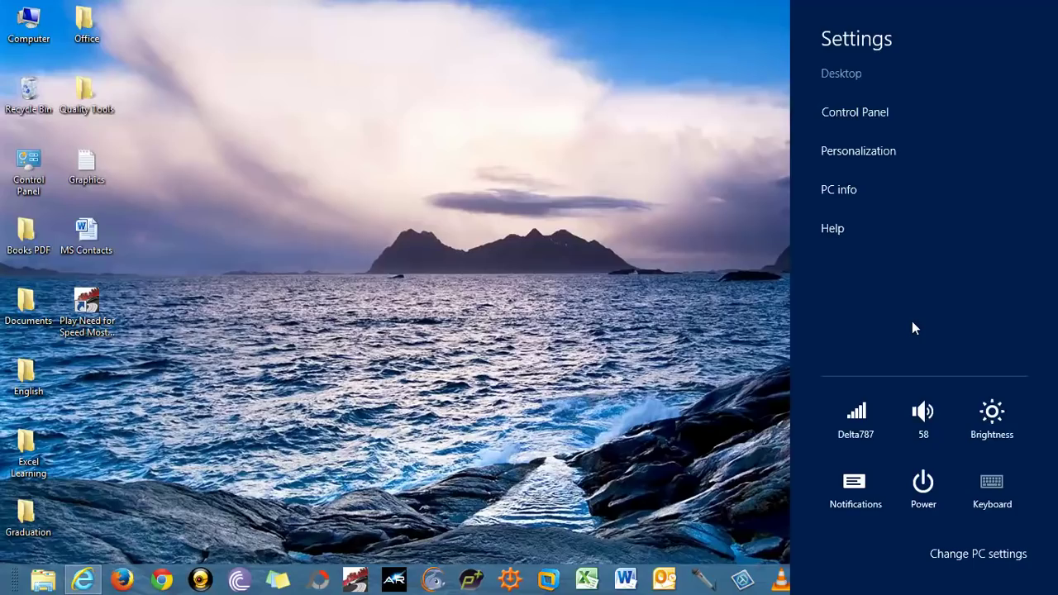
pyautogui.click(835, 190)
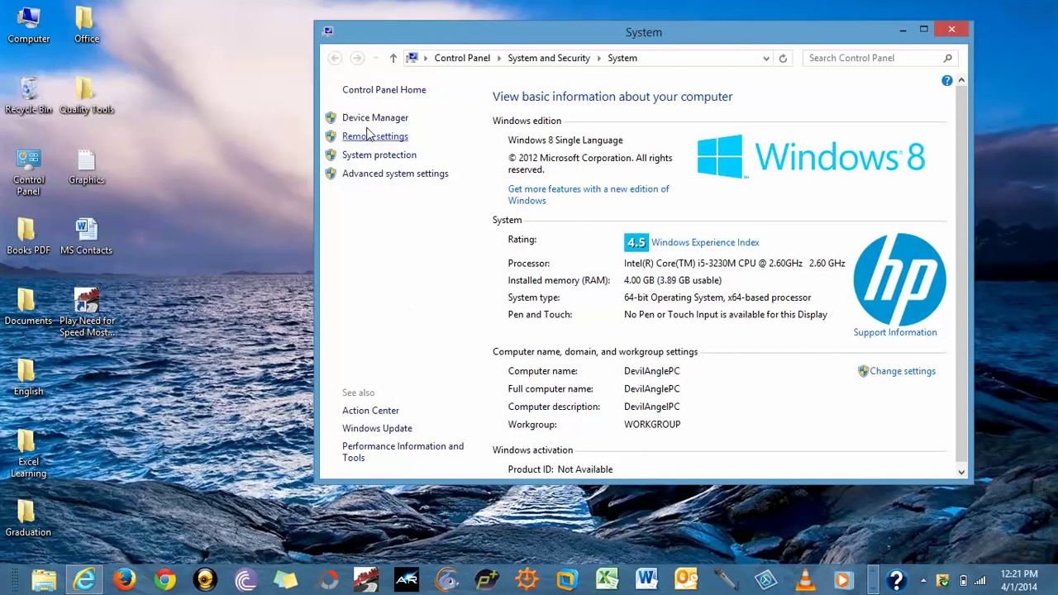
pyautogui.click(369, 119)
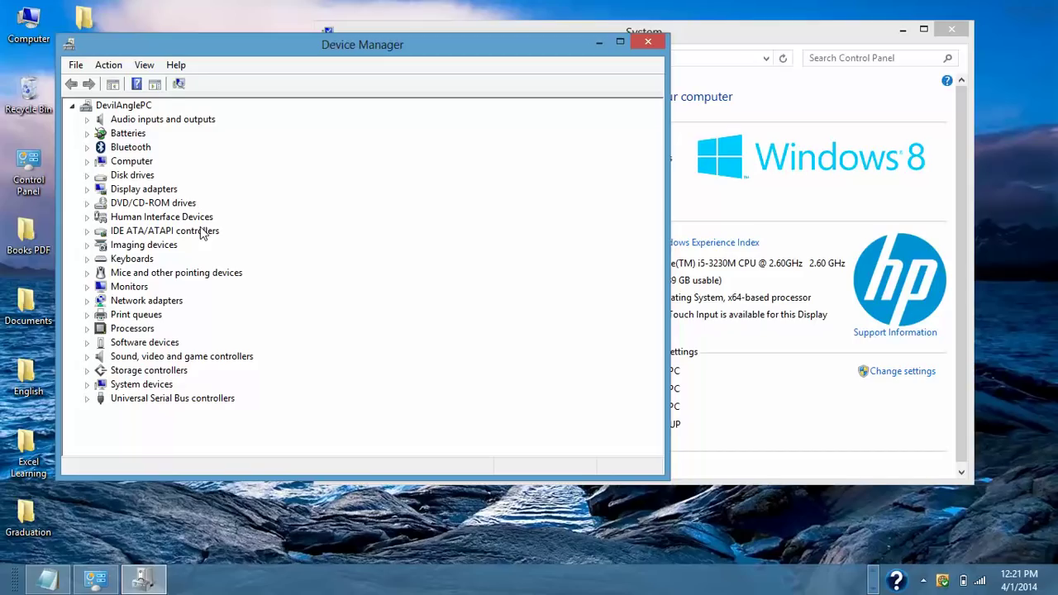
pyautogui.click(87, 191)
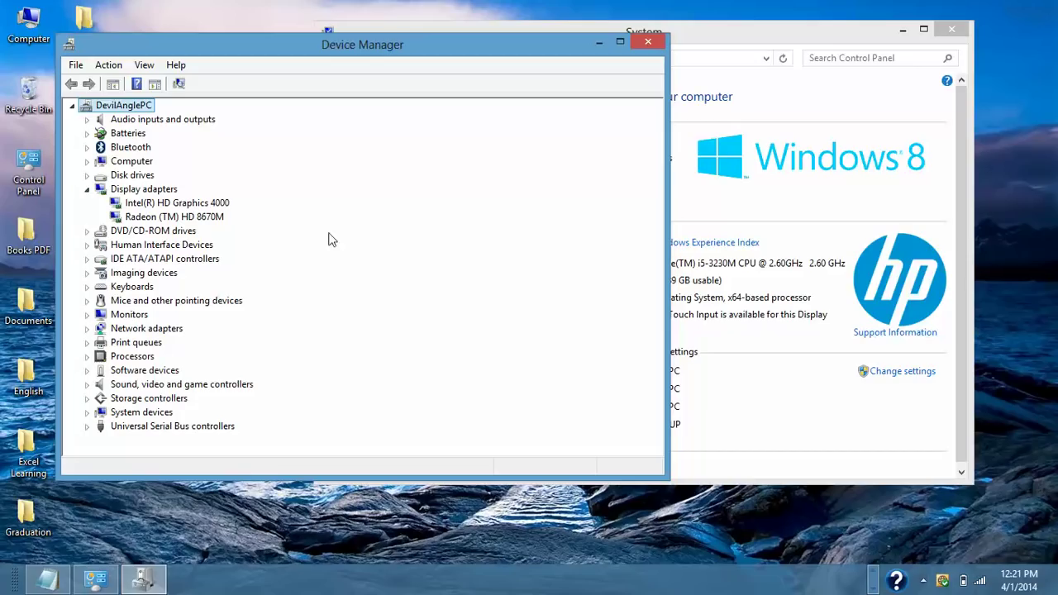
pyautogui.click(199, 205)
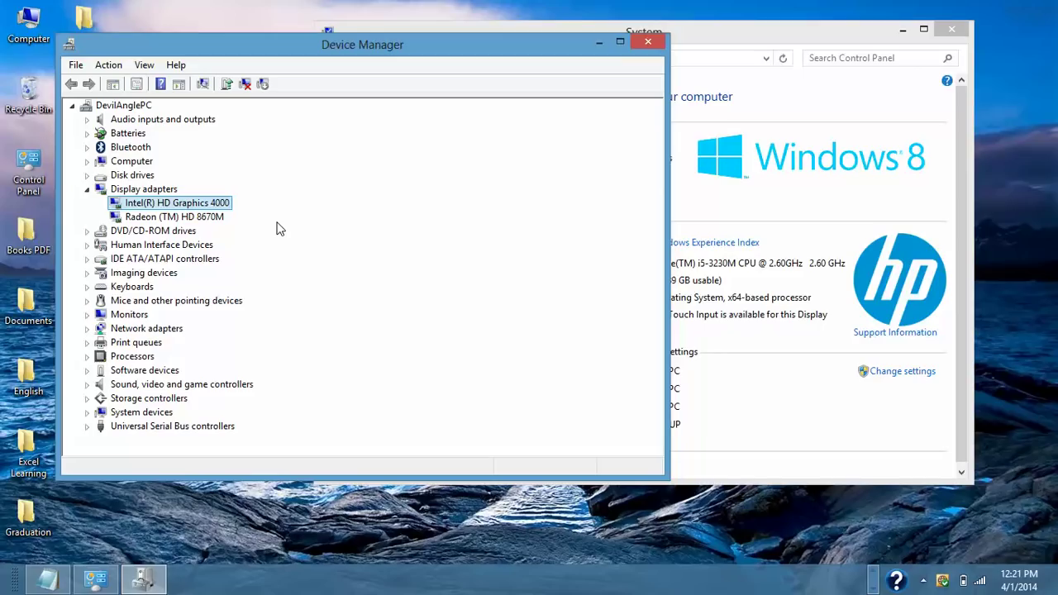
pyautogui.click(204, 217)
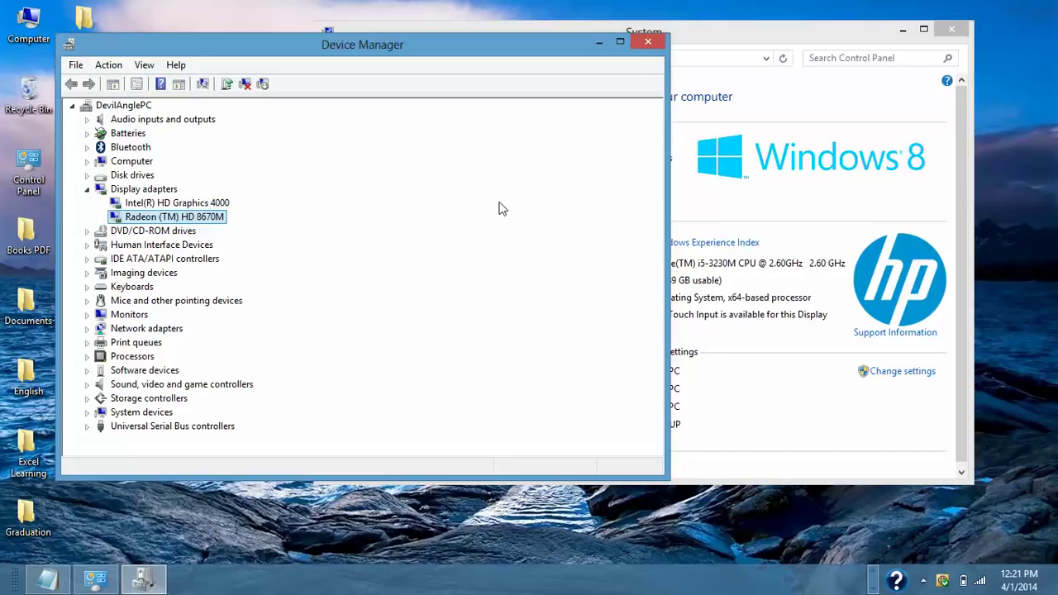
pyautogui.click(648, 42)
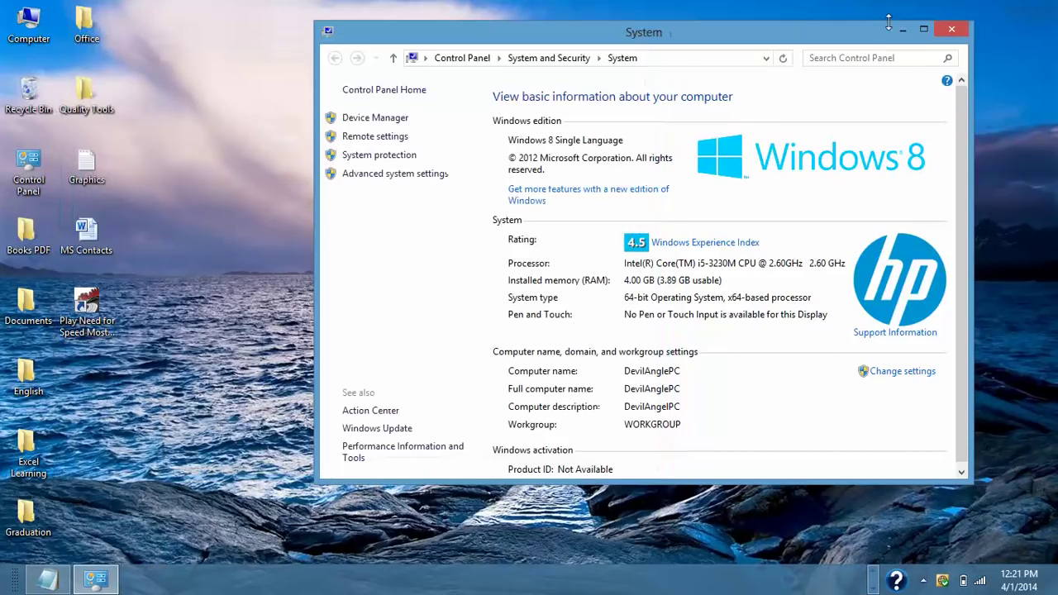
pyautogui.click(951, 29)
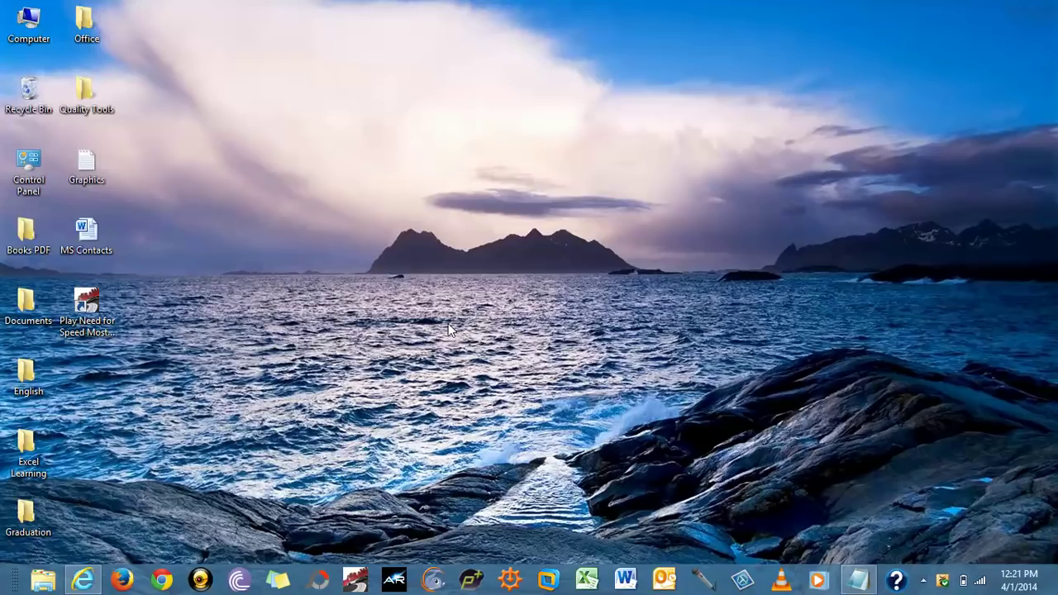
# - In the Intel HD Graphics Control Panel, set the 3D general settings to Performance and keep the applied change
pyautogui.rightClick(394, 341)
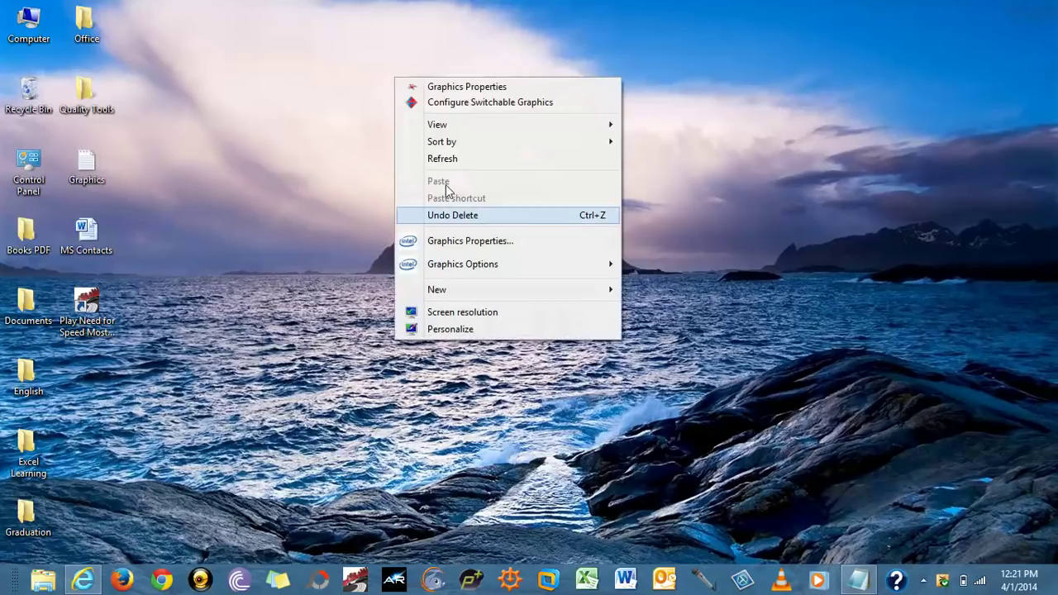
pyautogui.click(449, 242)
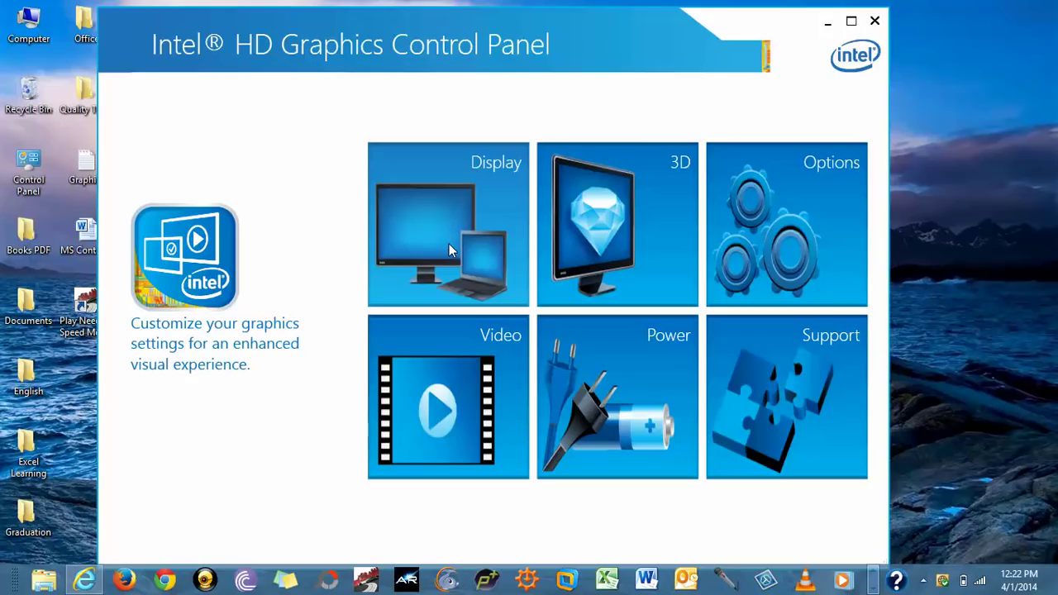
pyautogui.click(613, 216)
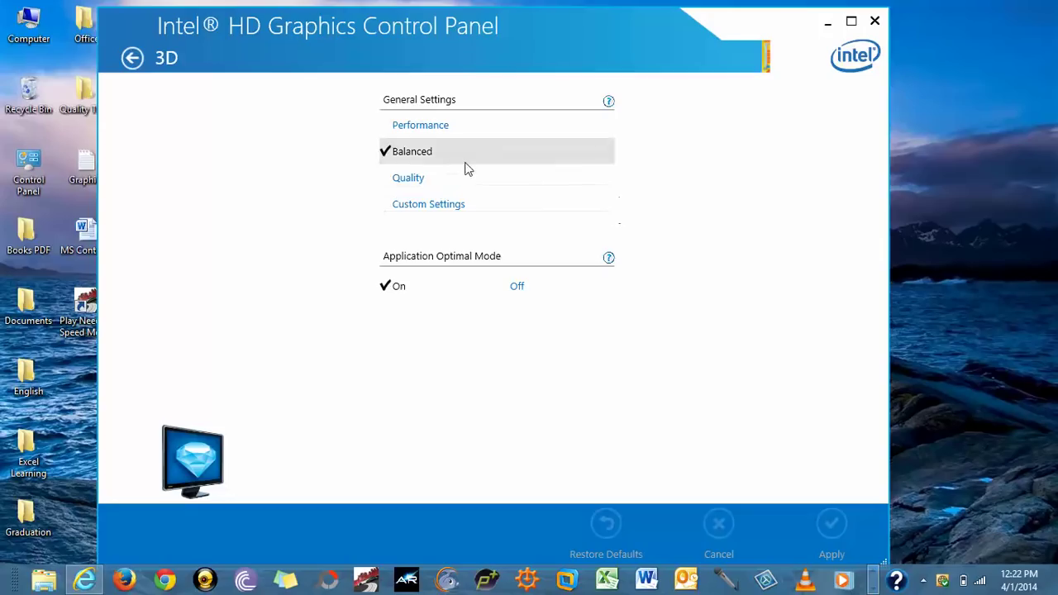
pyautogui.click(440, 133)
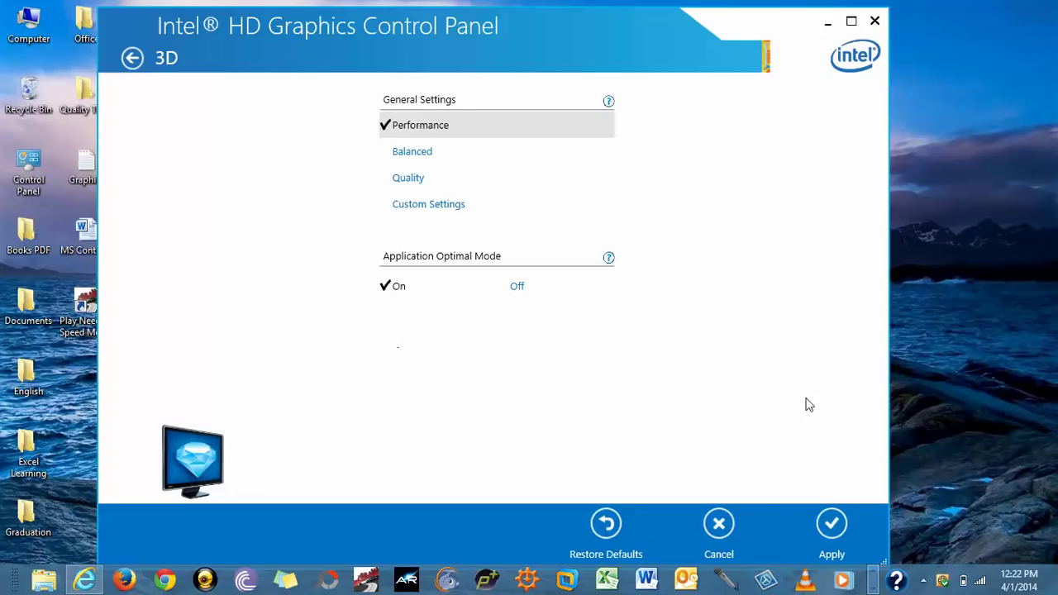
pyautogui.click(833, 524)
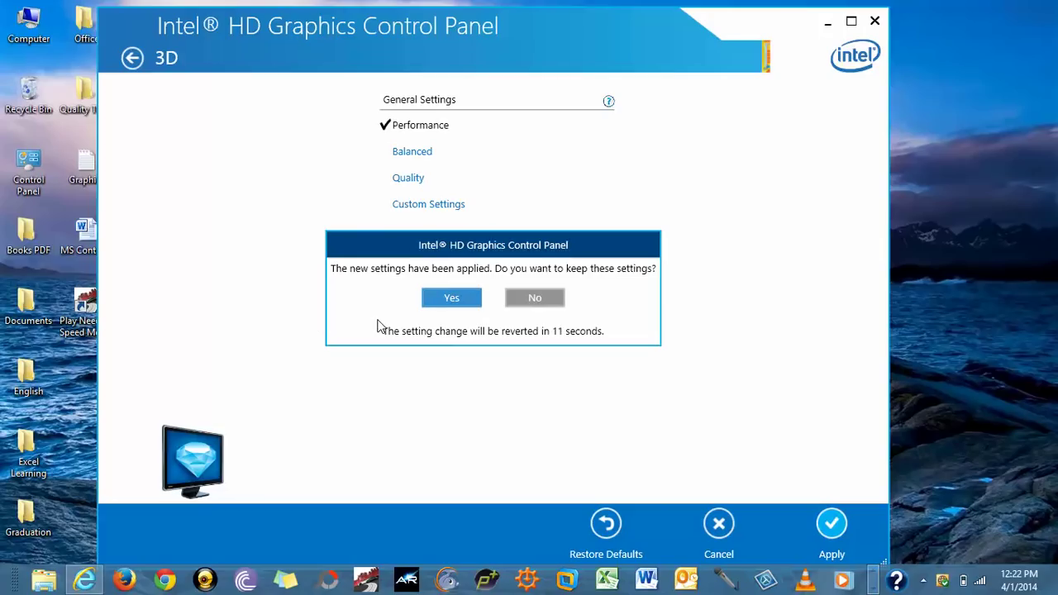
pyautogui.click(454, 296)
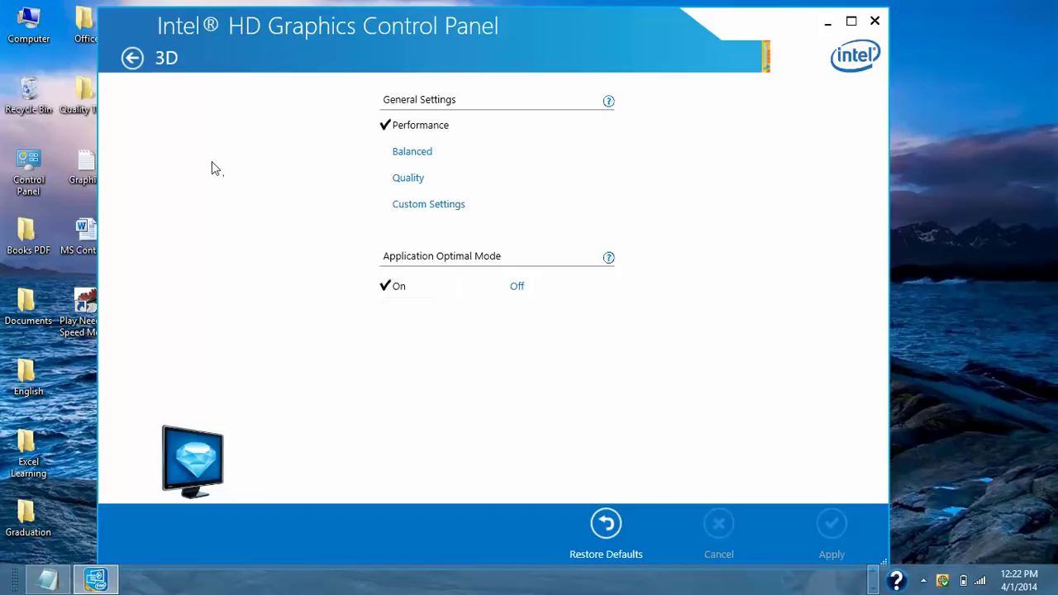
pyautogui.click(132, 58)
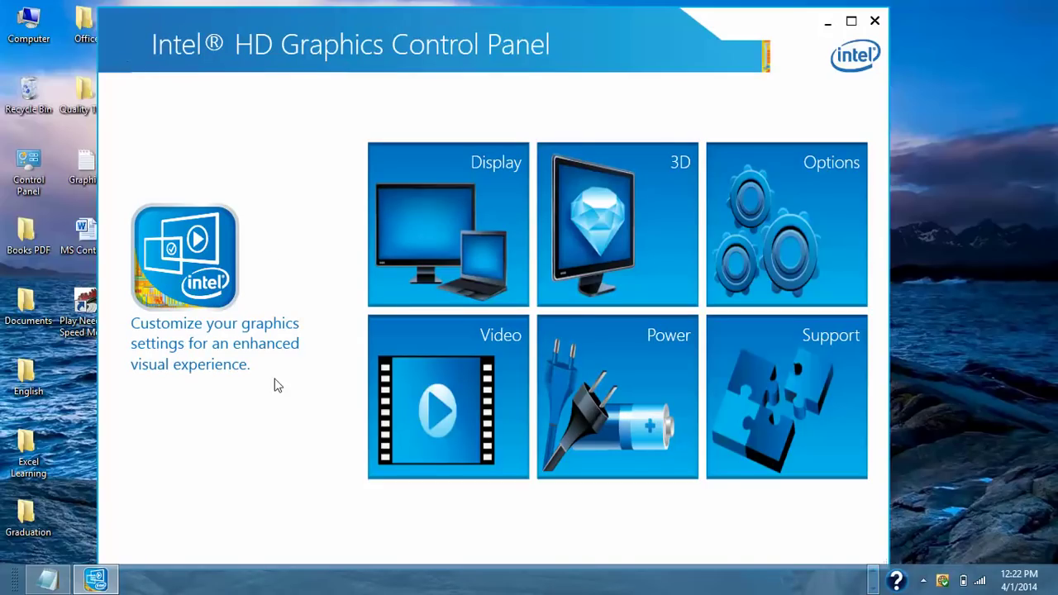
# - Choose the Maximum Performance power plan for the plugged-in state in the Intel power settings
pyautogui.click(615, 397)
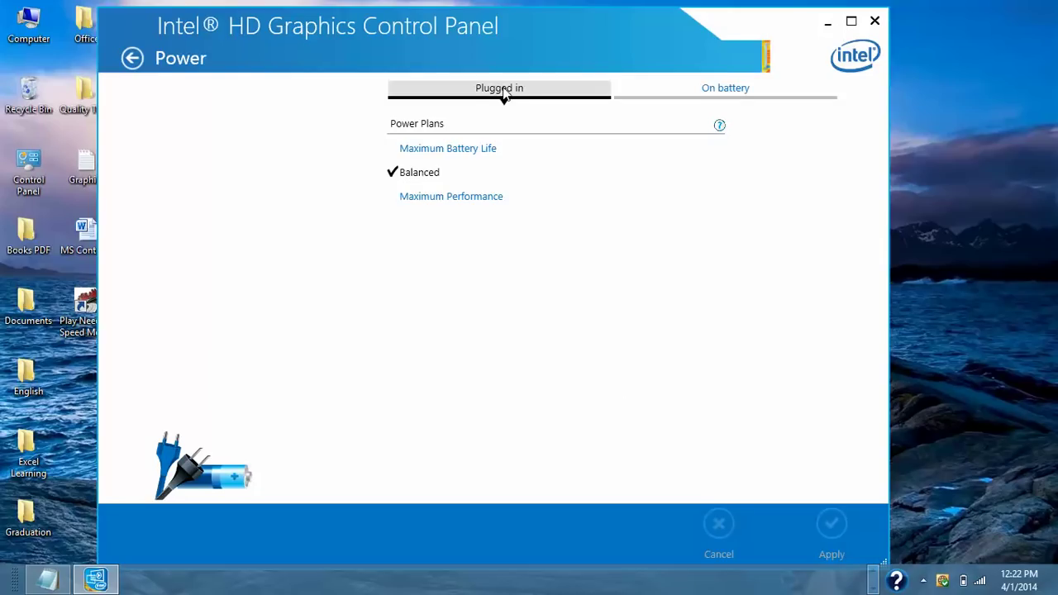
pyautogui.click(684, 94)
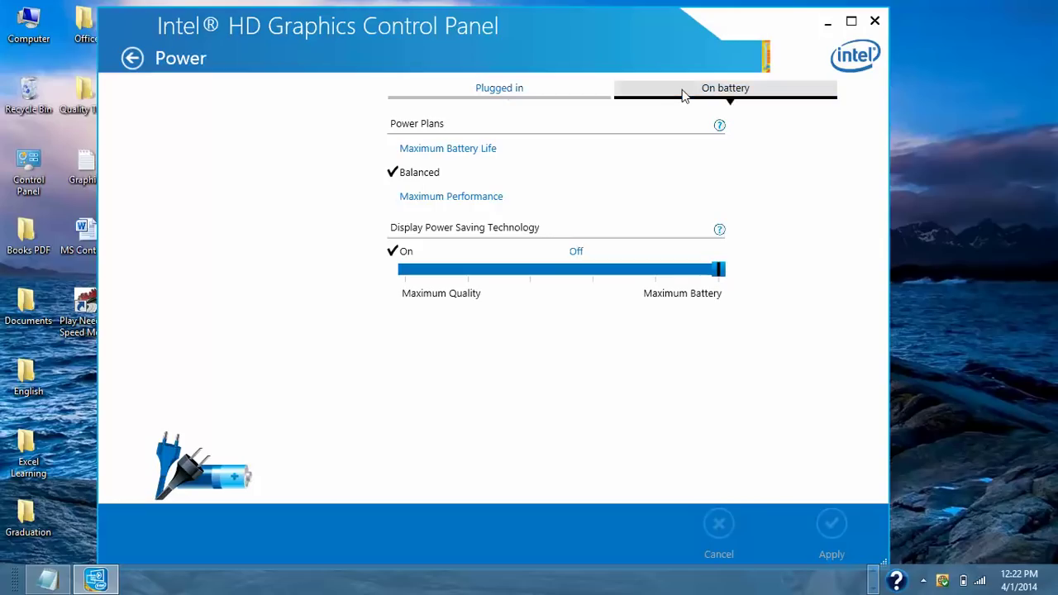
pyautogui.click(499, 96)
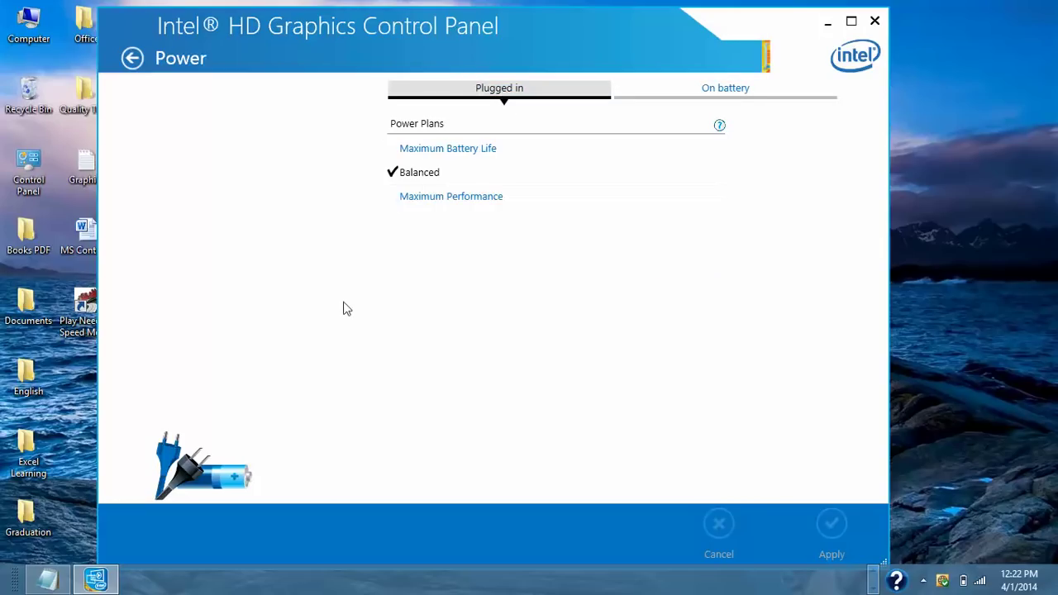
pyautogui.click(413, 200)
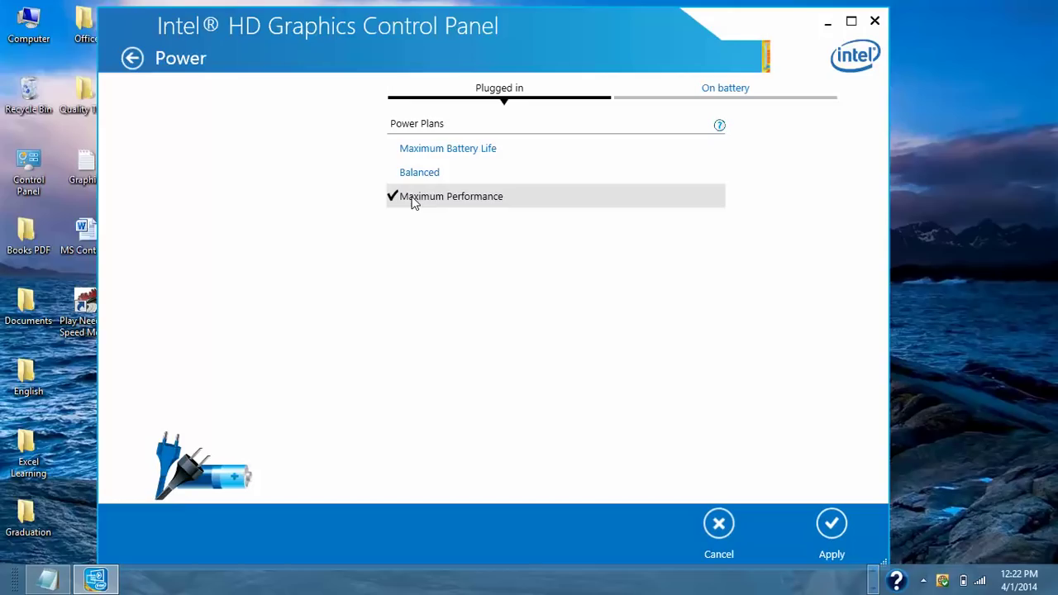
# - For battery use, select Maximum Performance with display power saving at Maximum Quality, keep the applied power settings, and close the Intel control panel
pyautogui.click(673, 95)
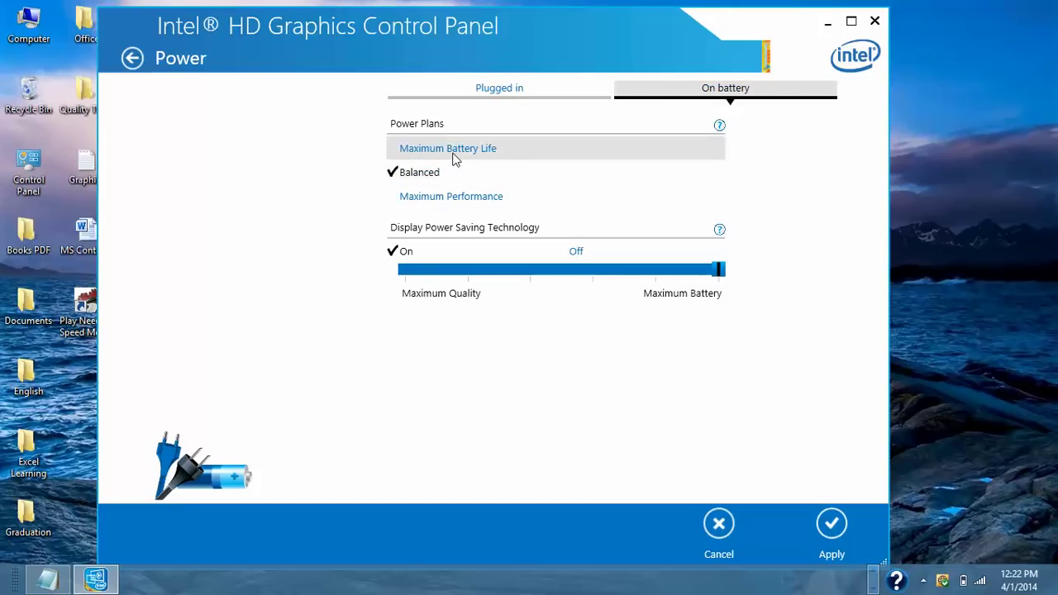
pyautogui.click(439, 207)
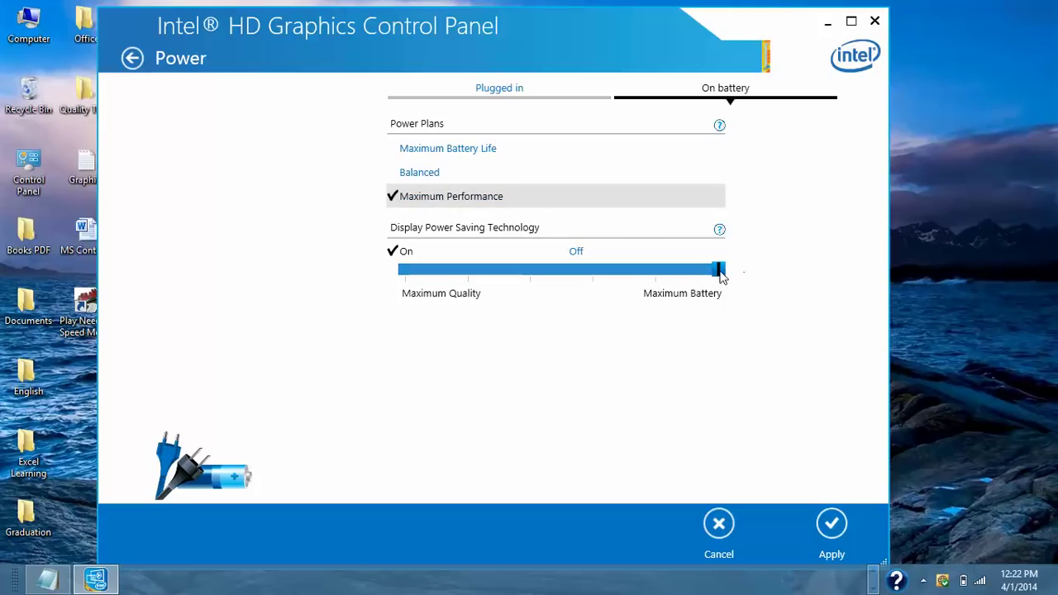
pyautogui.moveTo(720, 271); pyautogui.dragTo(432, 277)
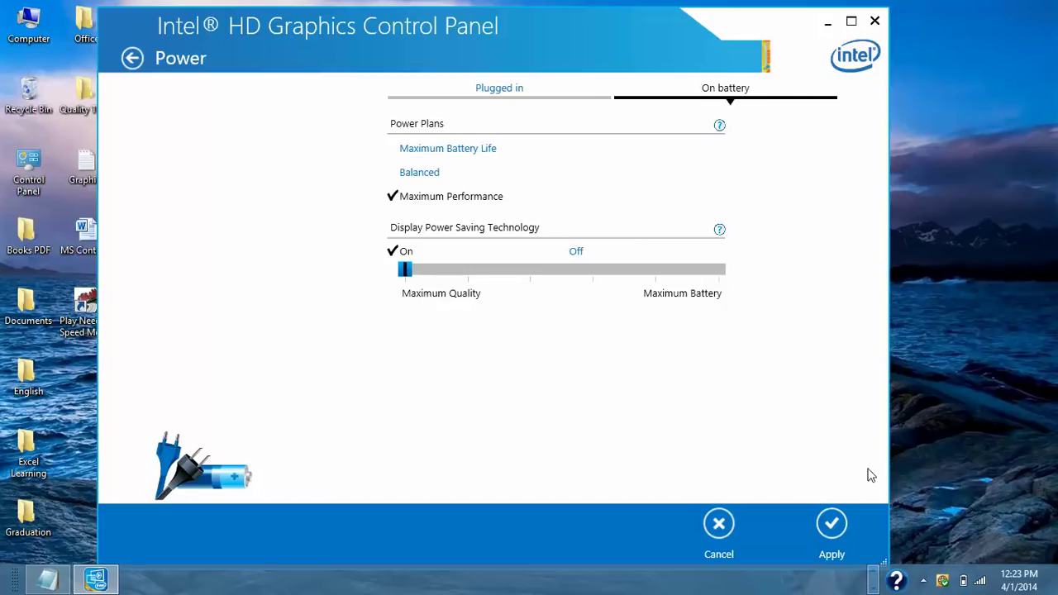
pyautogui.click(832, 525)
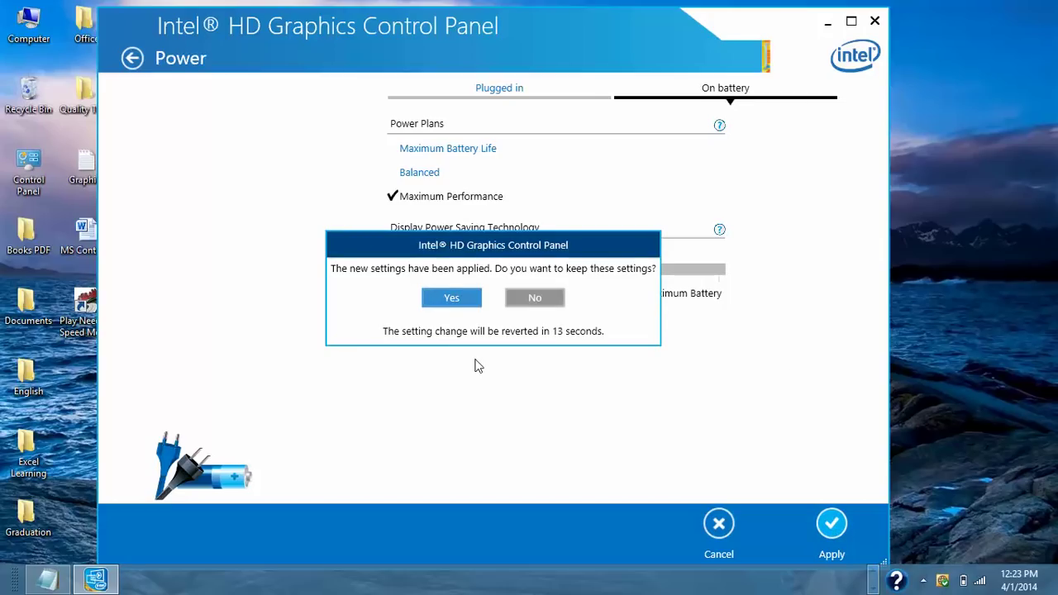
pyautogui.click(449, 299)
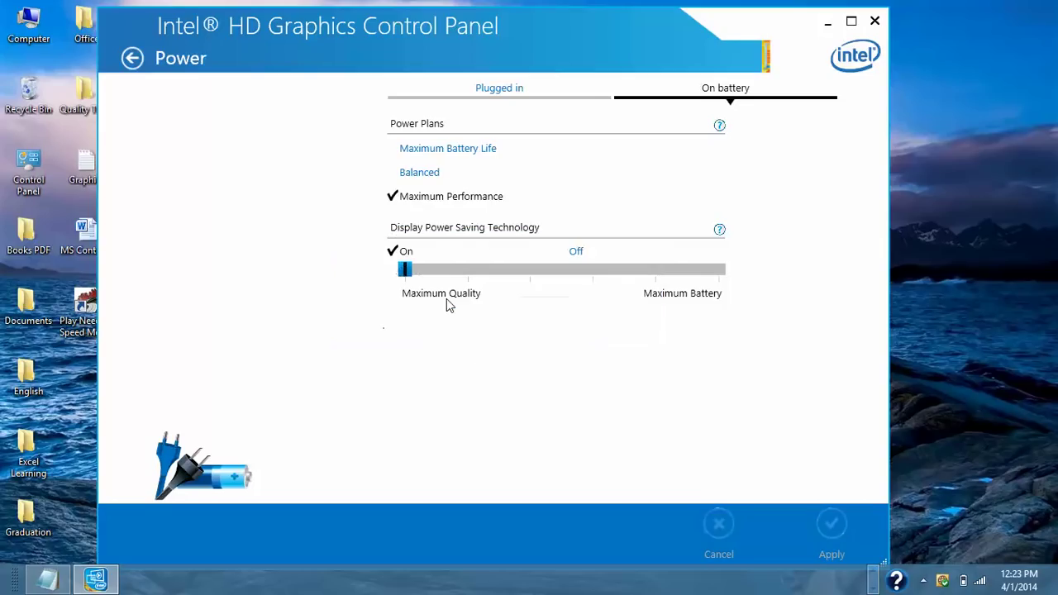
pyautogui.click(131, 60)
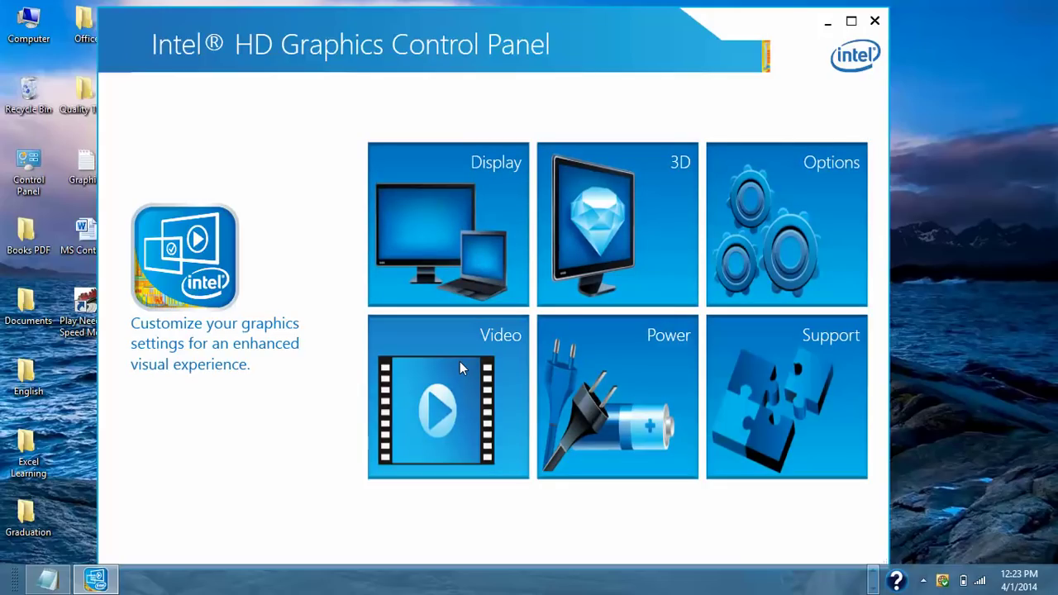
pyautogui.click(874, 20)
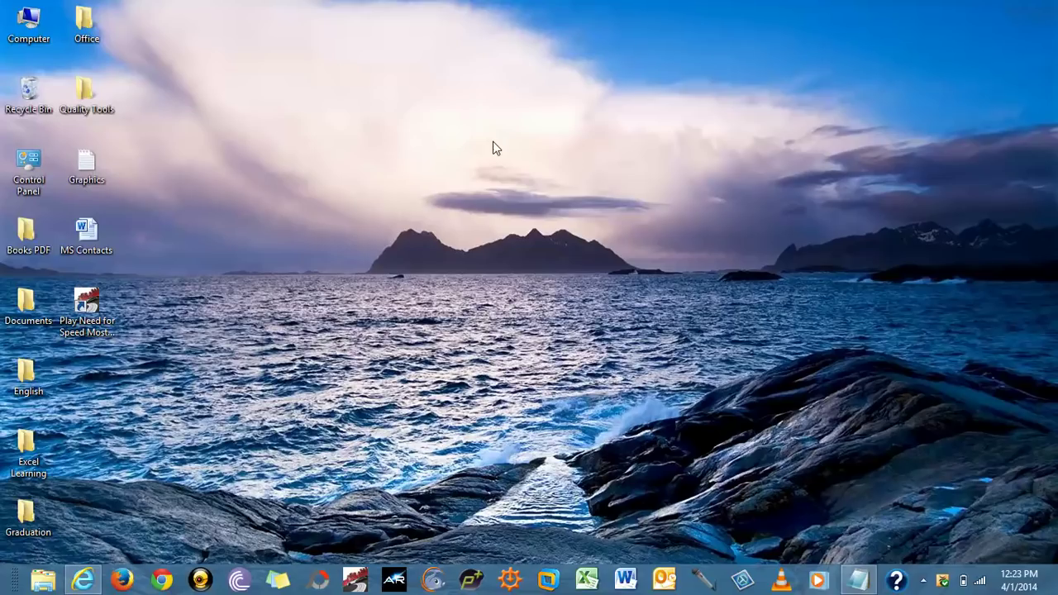
# - In AMD Catalyst Control Center's PowerPlay settings, choose Maximize Performance for both plugged-in and battery use and apply the change
pyautogui.rightClick(492, 147)
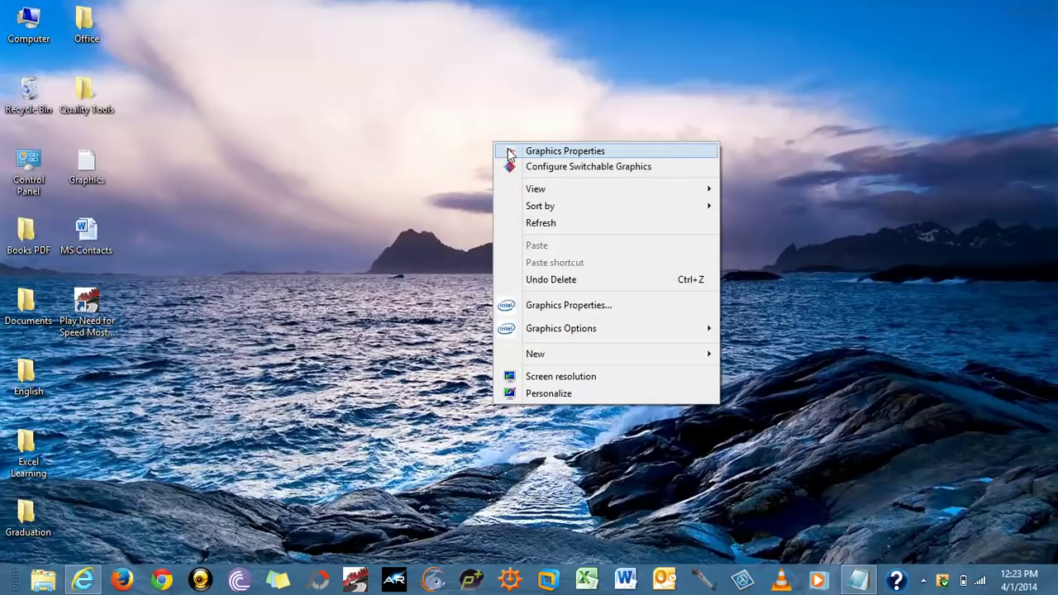
pyautogui.click(372, 217)
pyautogui.rightClick(372, 219)
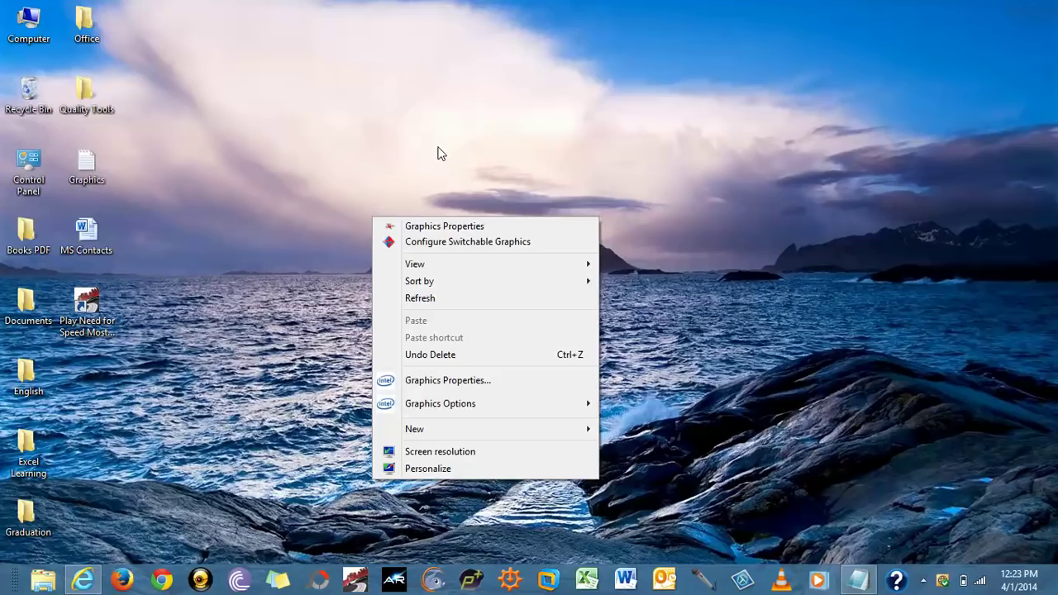
pyautogui.click(444, 227)
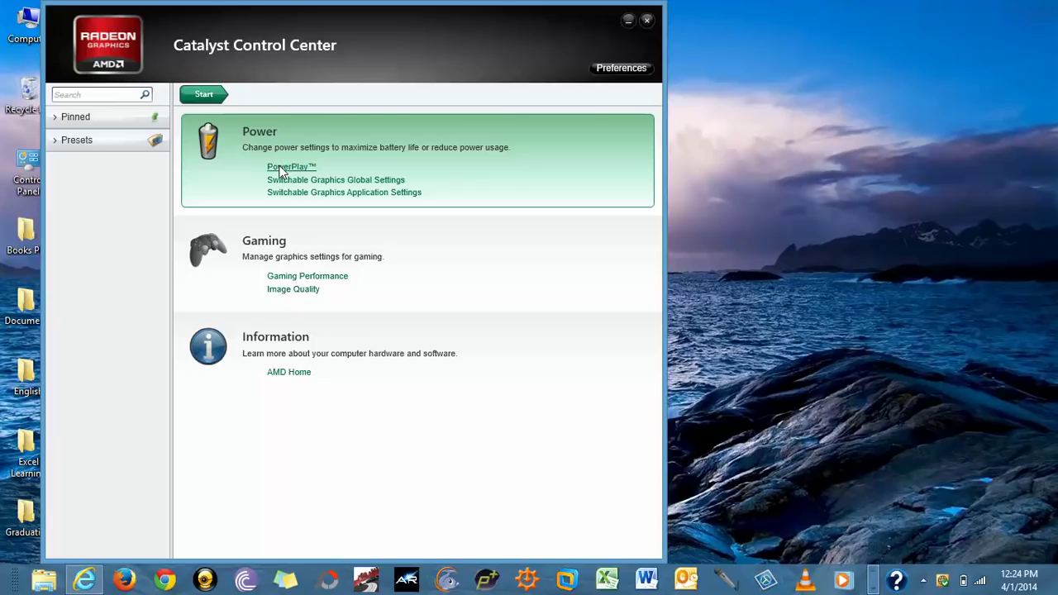
pyautogui.click(281, 170)
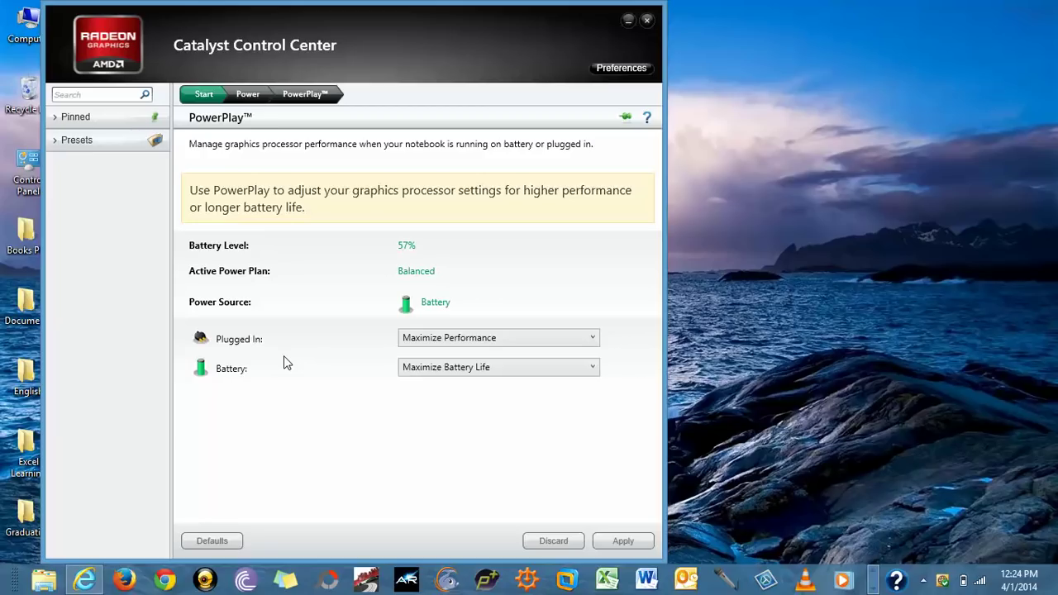
pyautogui.click(428, 346)
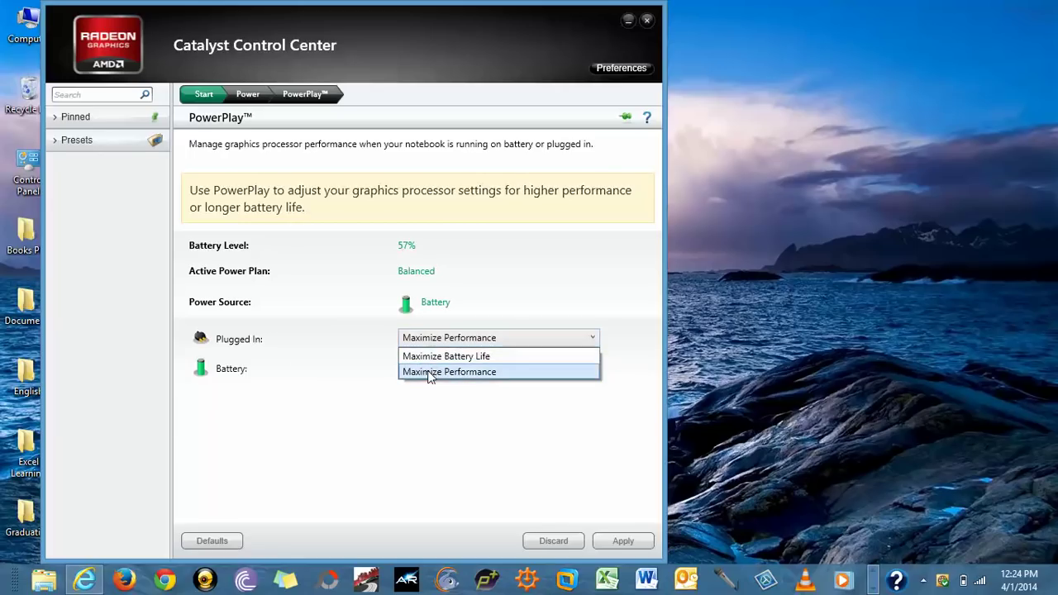
pyautogui.click(427, 371)
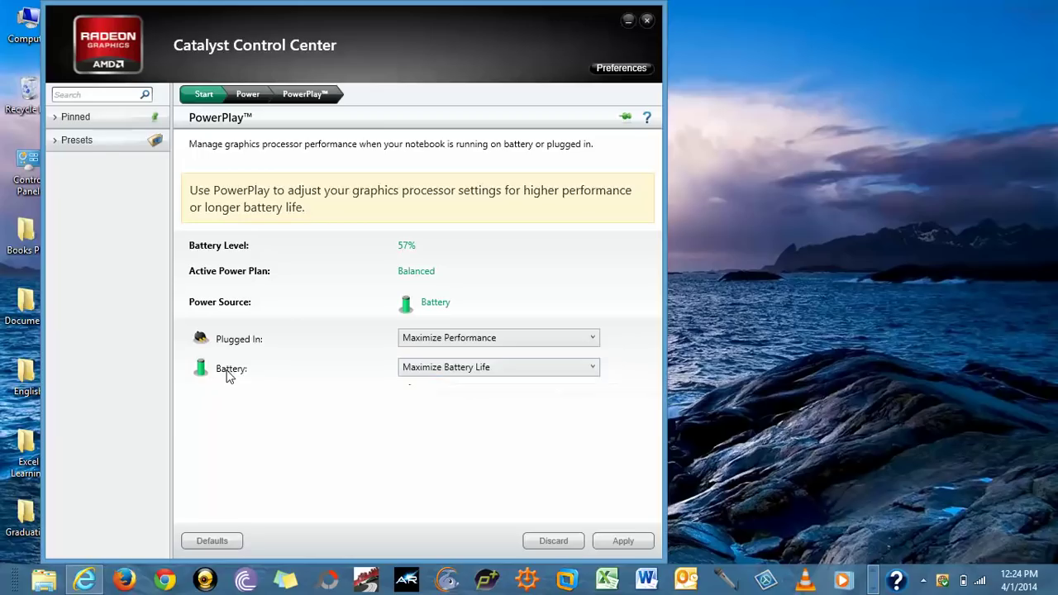
pyautogui.click(444, 367)
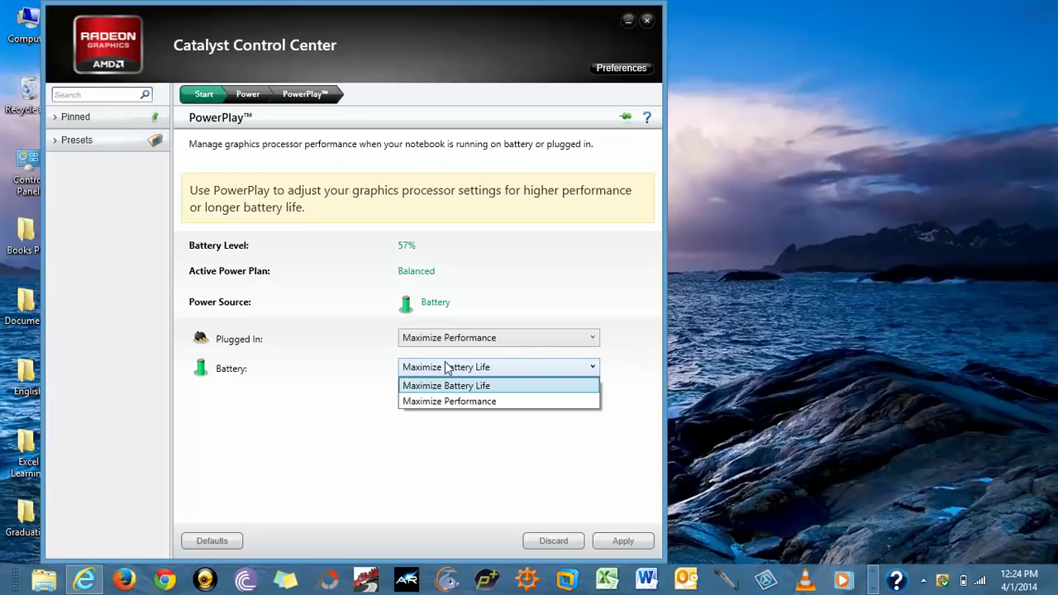
pyautogui.click(442, 400)
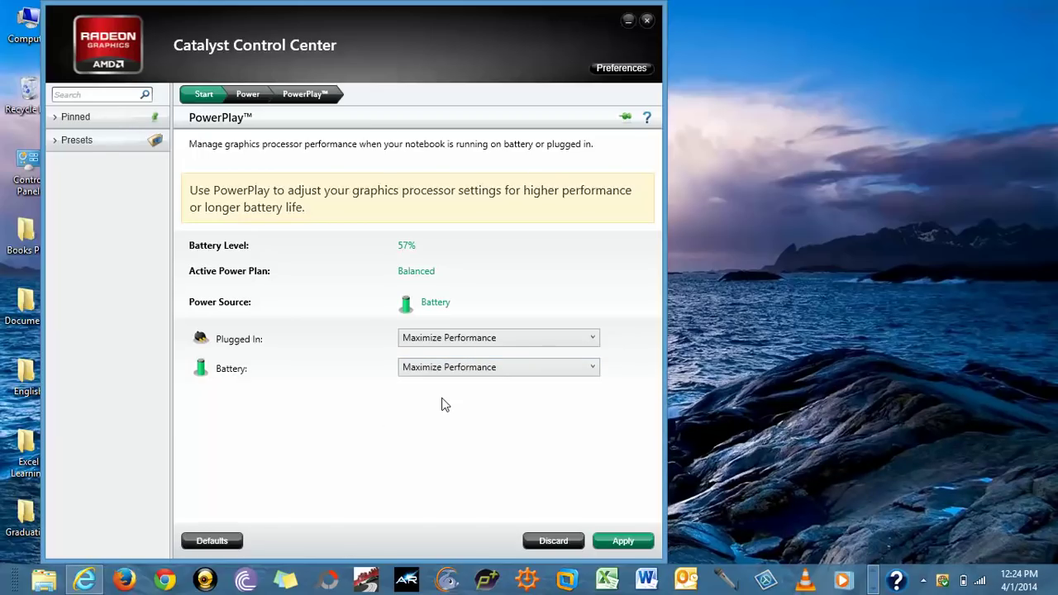
pyautogui.click(619, 539)
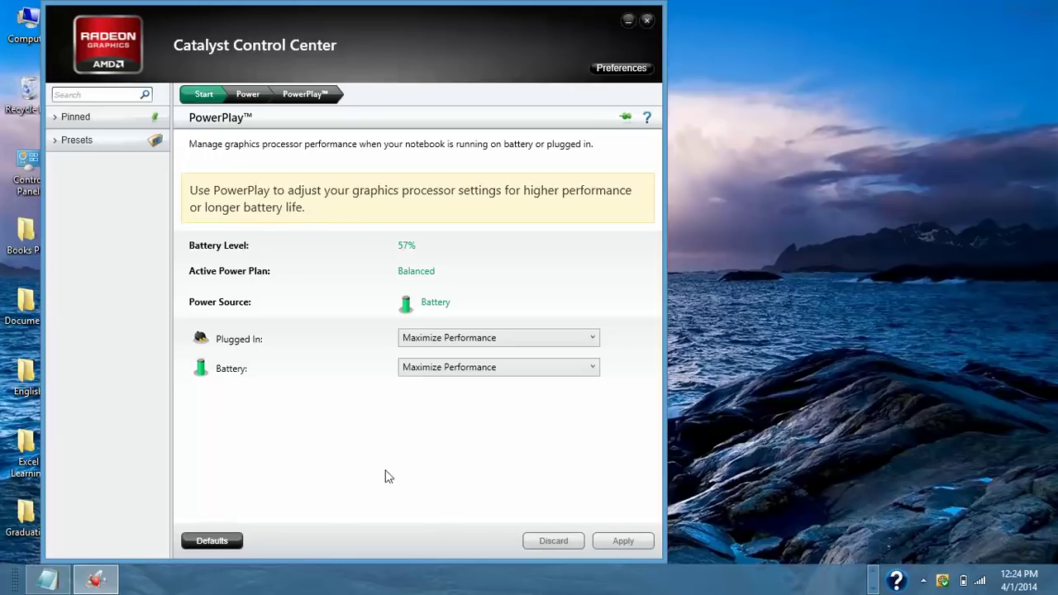
# - In the Switchable Graphics Global Settings, set both battery and plugged-in use to Maximize performance and apply the change
pyautogui.click(204, 96)
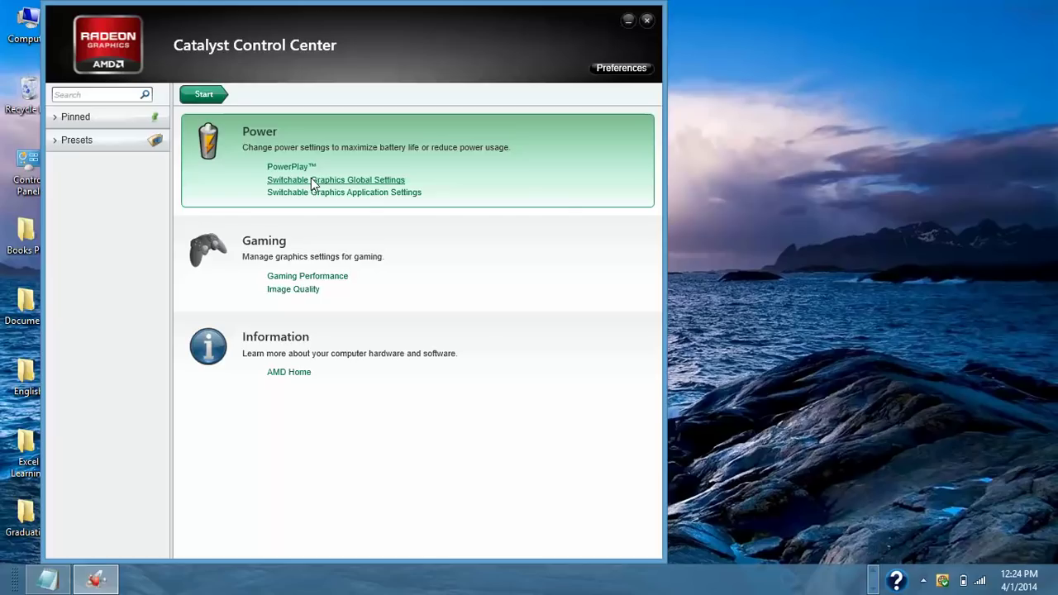
pyautogui.click(311, 179)
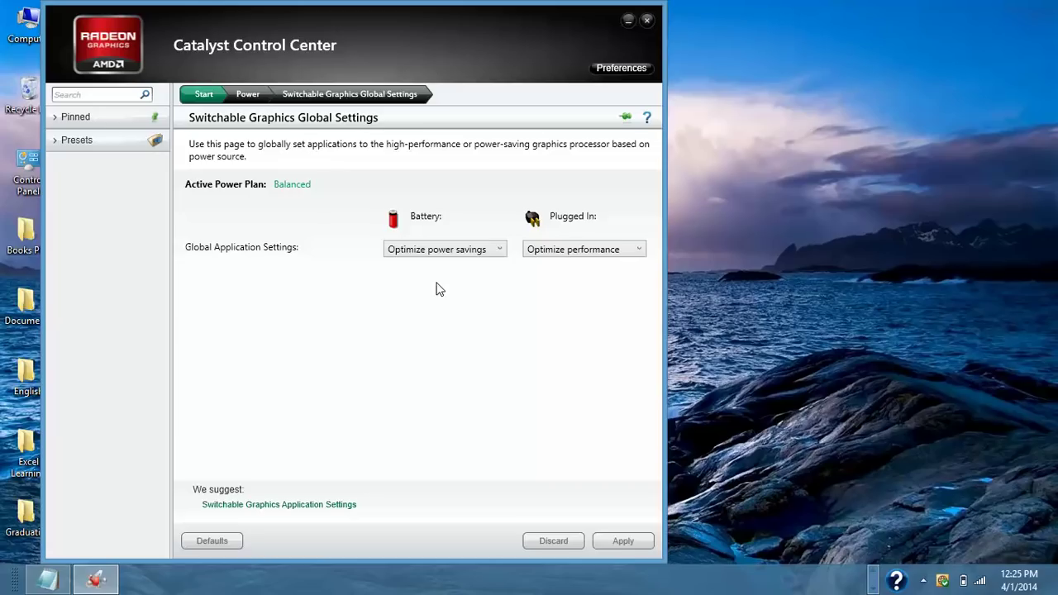
pyautogui.click(419, 252)
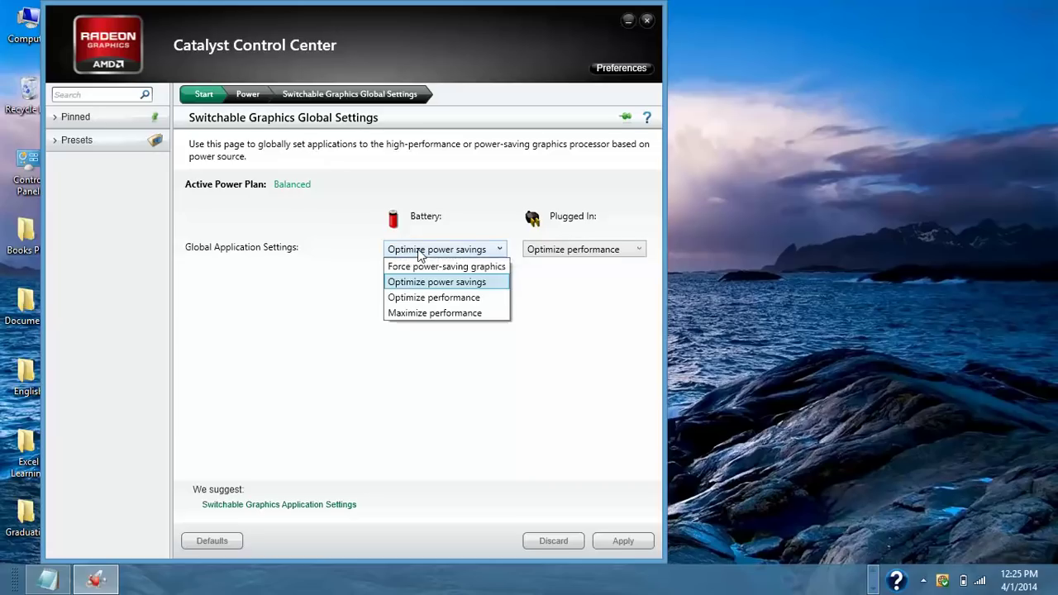
pyautogui.click(408, 313)
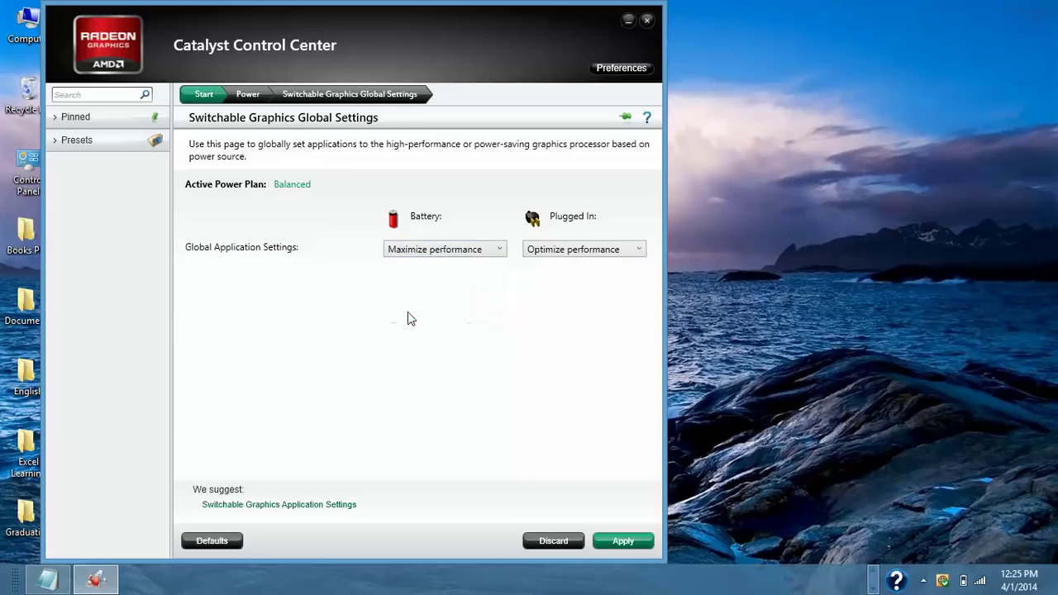
pyautogui.click(556, 256)
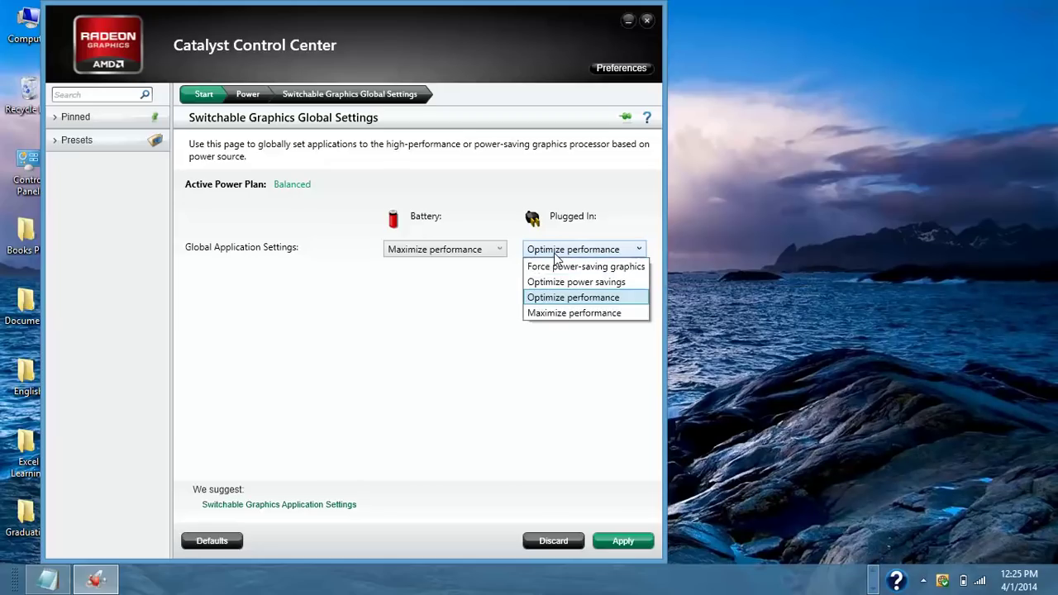
pyautogui.click(556, 314)
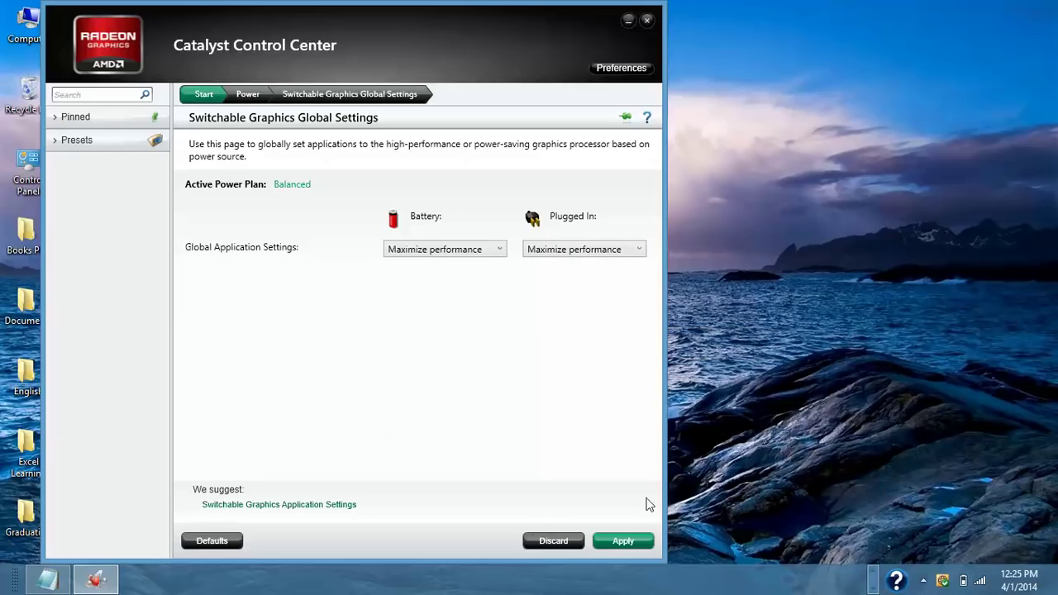
pyautogui.click(625, 540)
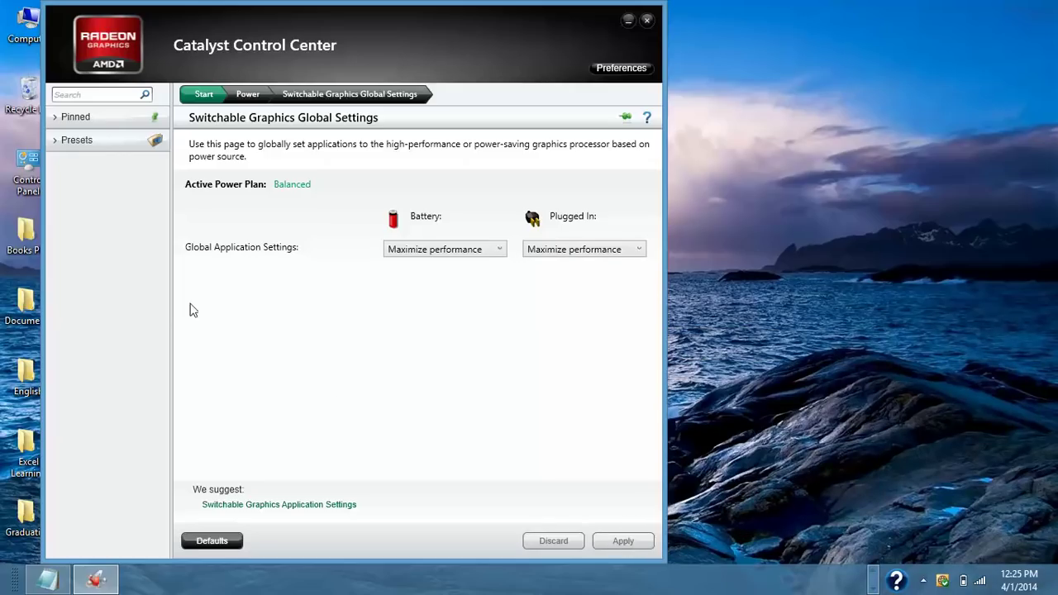
# - Add the desktop shortcut Play Need for Speed Most Wanted to the Switchable Graphics Application Settings
pyautogui.click(202, 94)
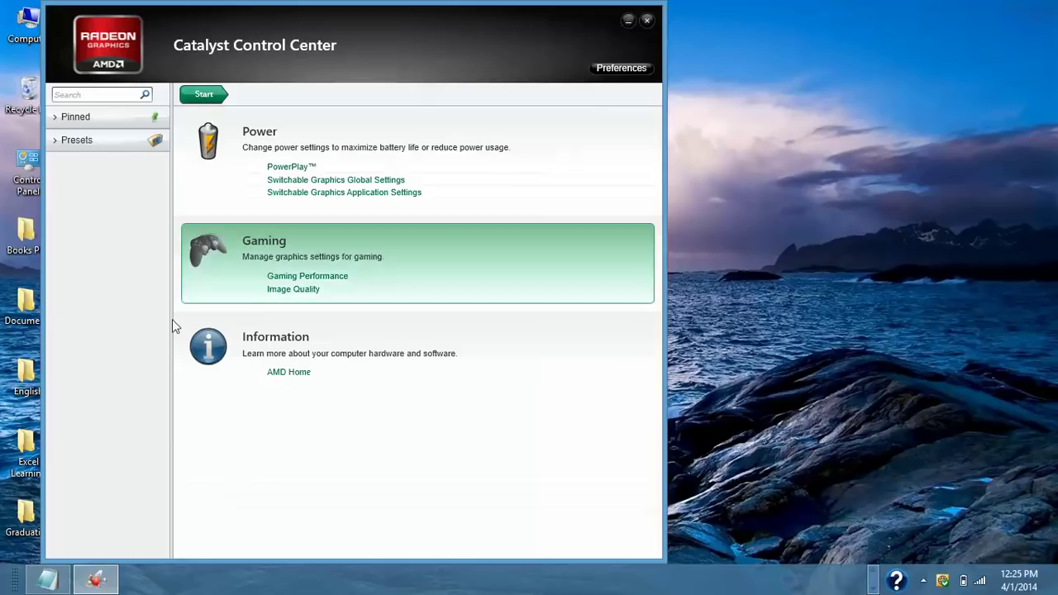
pyautogui.click(333, 194)
pyautogui.moveTo(388, 37); pyautogui.dragTo(519, 34)
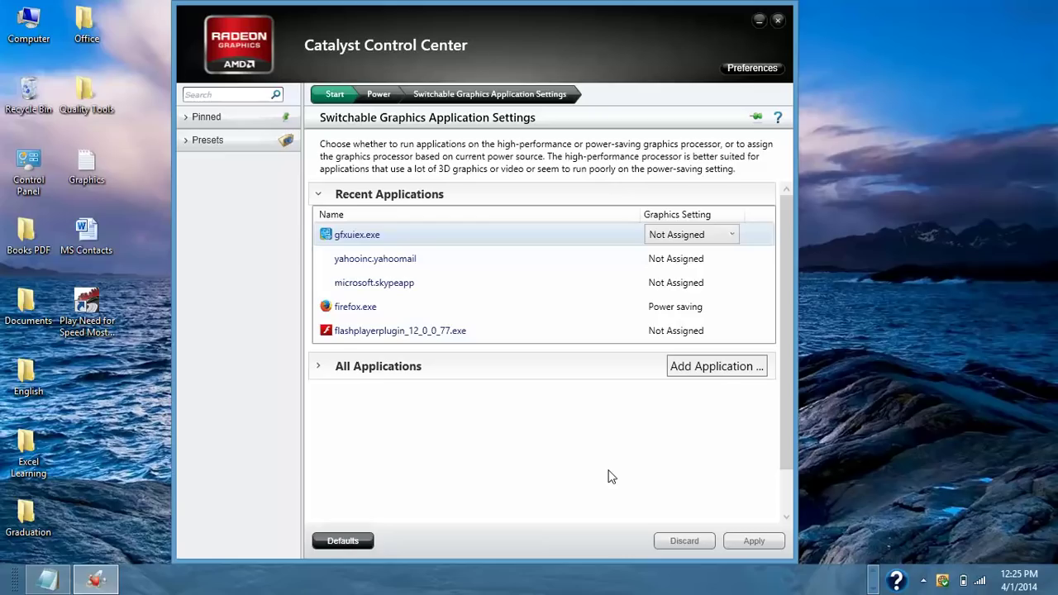
pyautogui.click(697, 371)
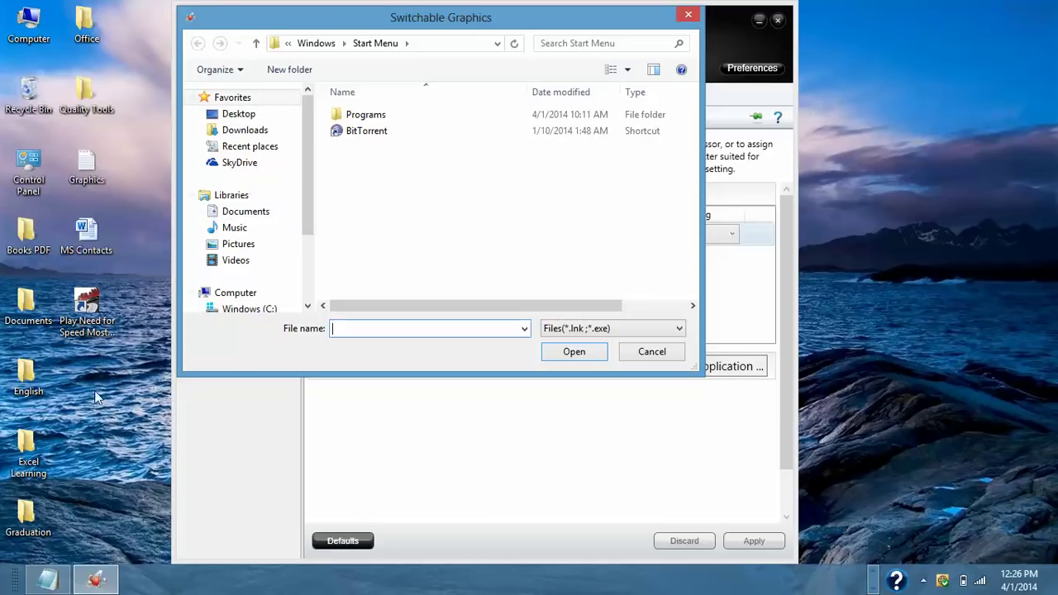
pyautogui.click(237, 116)
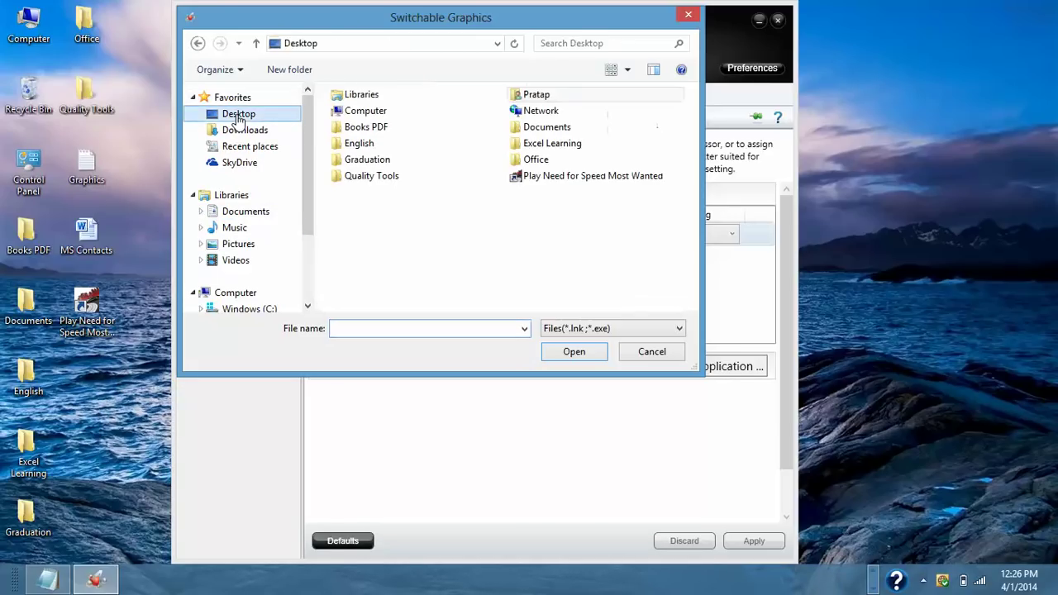
pyautogui.click(552, 178)
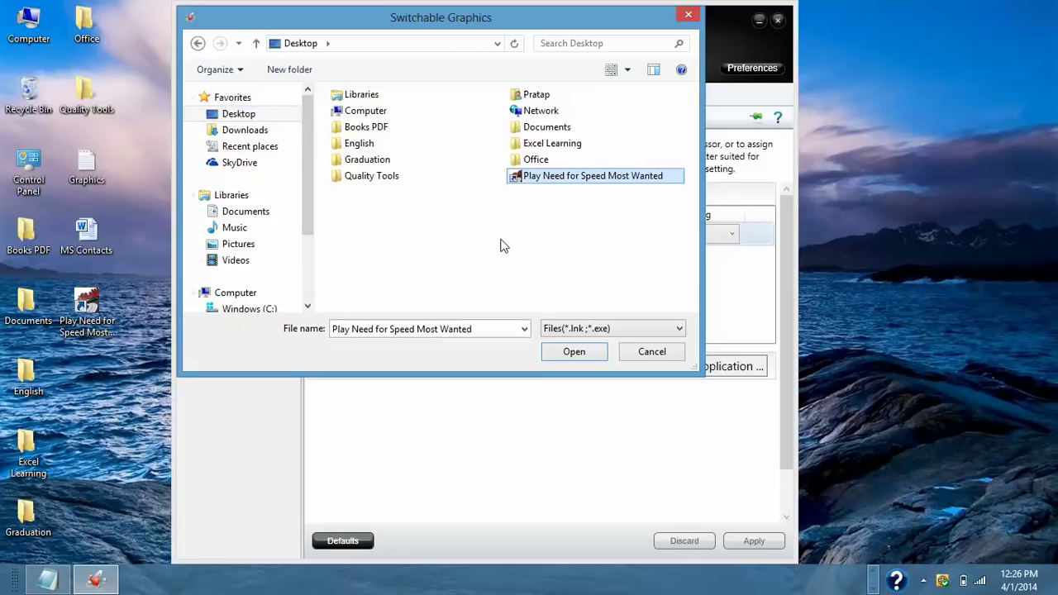
pyautogui.click(570, 352)
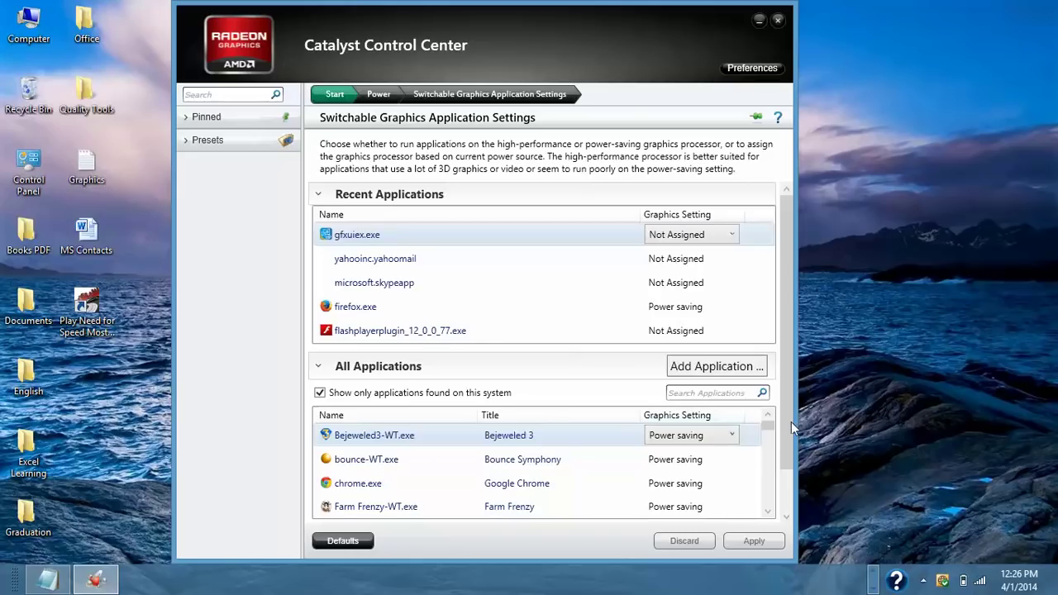
# - Assign the High performance graphics setting to NFS13.exe in the list of all applications and apply the change
pyautogui.moveTo(791, 426); pyautogui.dragTo(790, 488)
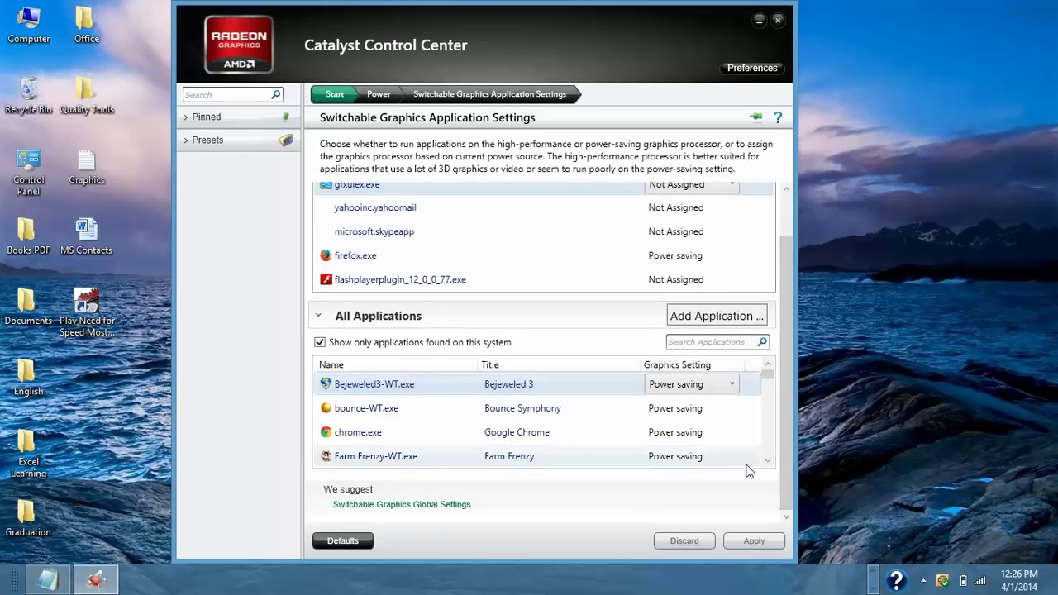
pyautogui.click(767, 461)
pyautogui.click(767, 461)
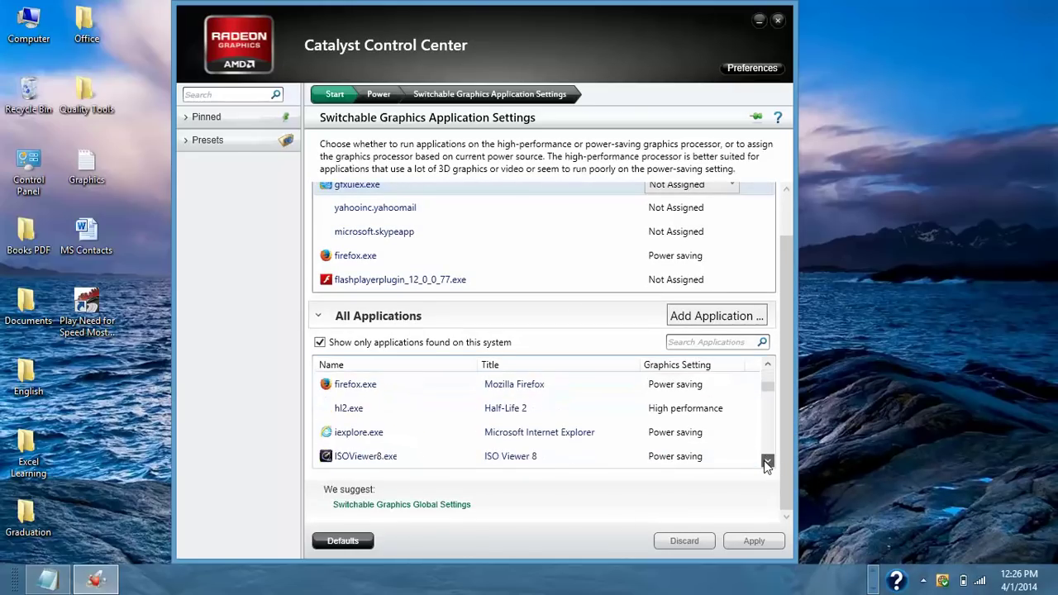
pyautogui.click(766, 461)
pyautogui.click(767, 461)
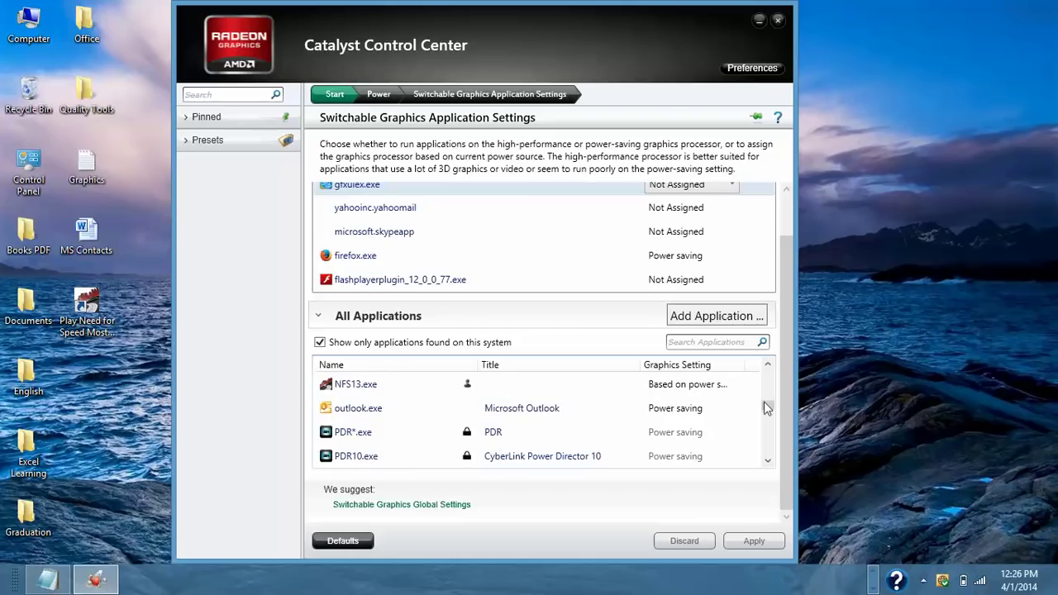
pyautogui.click(767, 365)
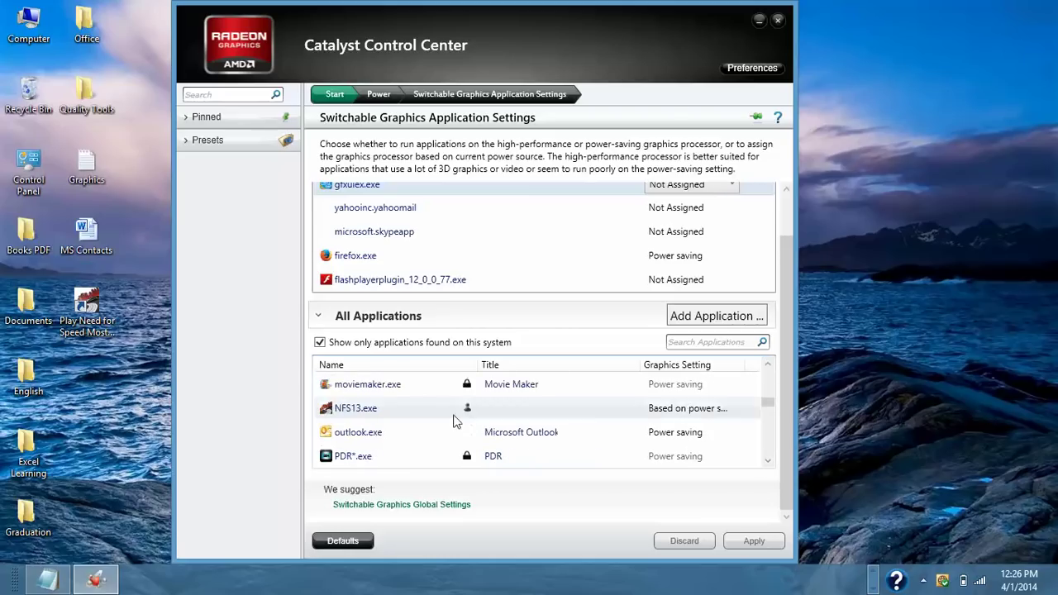
pyautogui.click(427, 413)
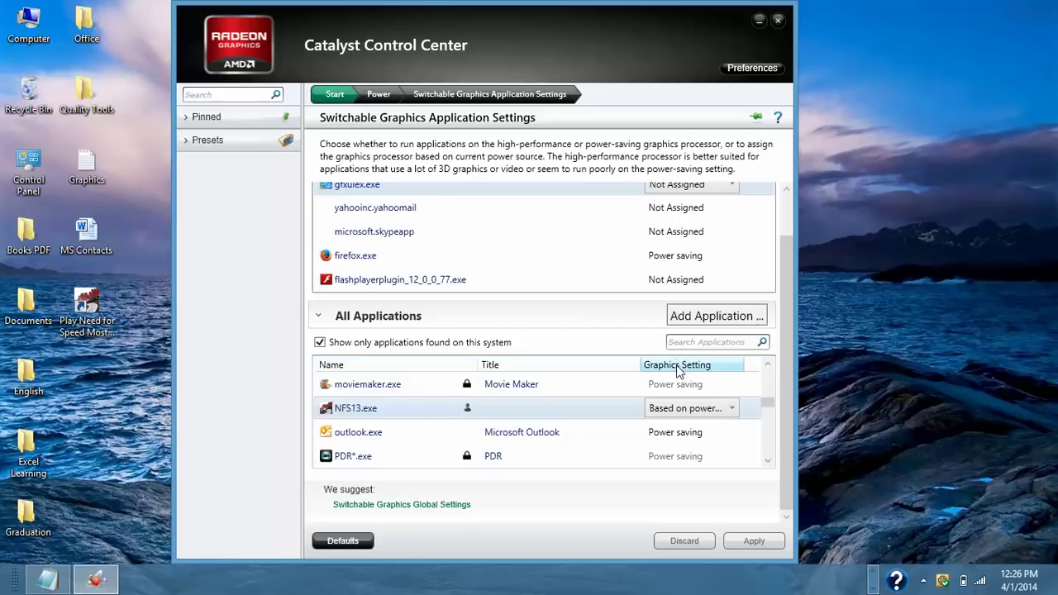
pyautogui.click(731, 409)
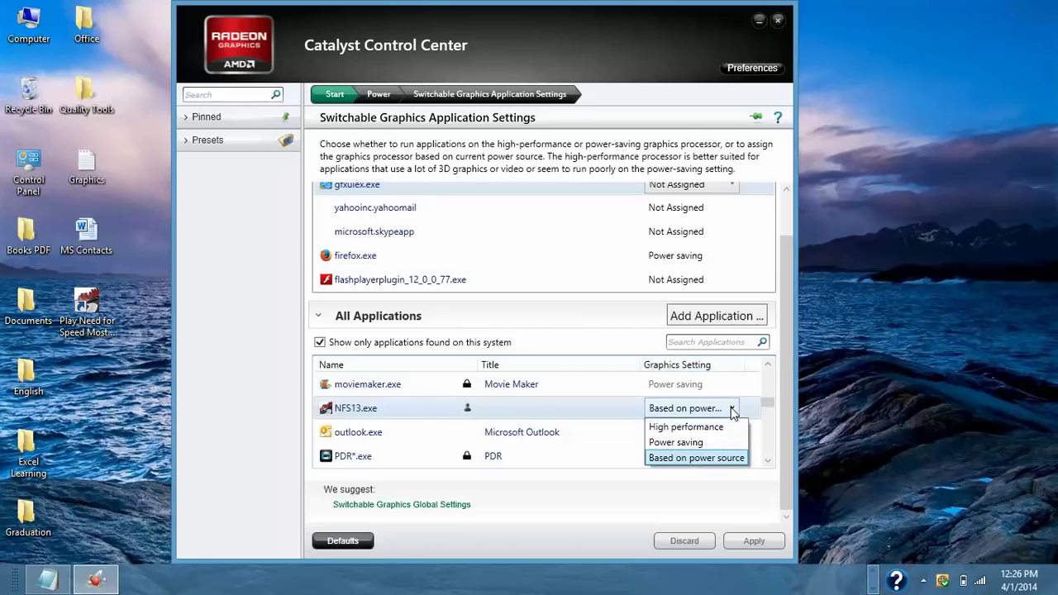
pyautogui.click(688, 429)
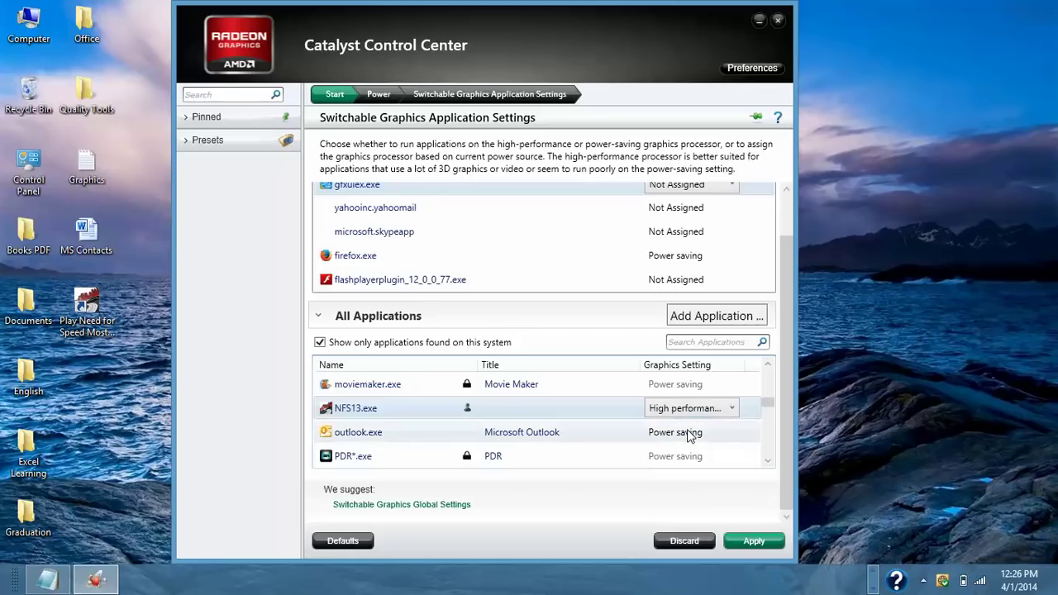
pyautogui.click(754, 541)
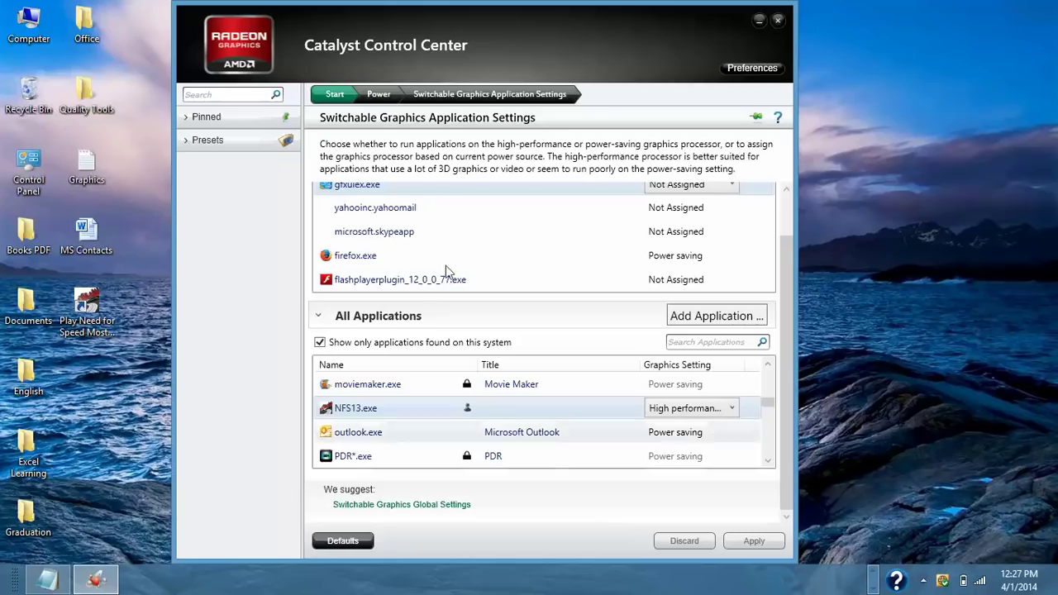
pyautogui.click(335, 96)
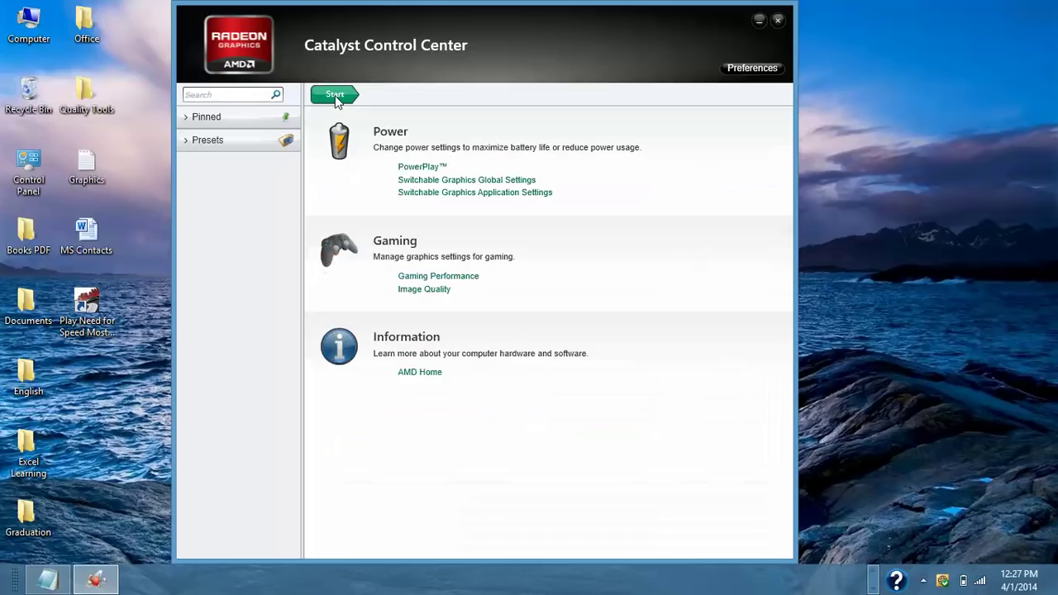
pyautogui.click(438, 192)
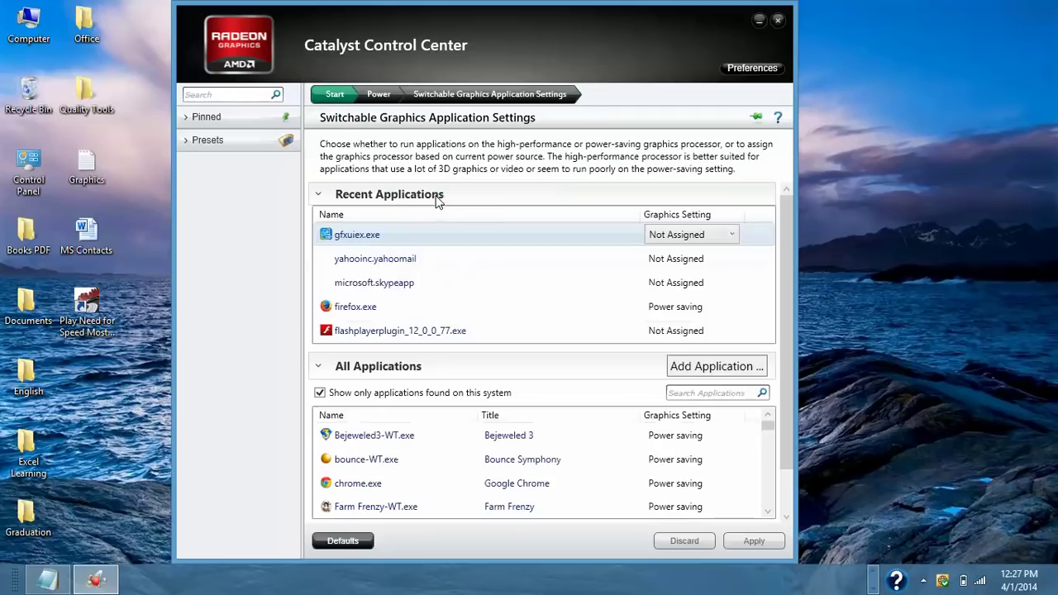
pyautogui.click(335, 92)
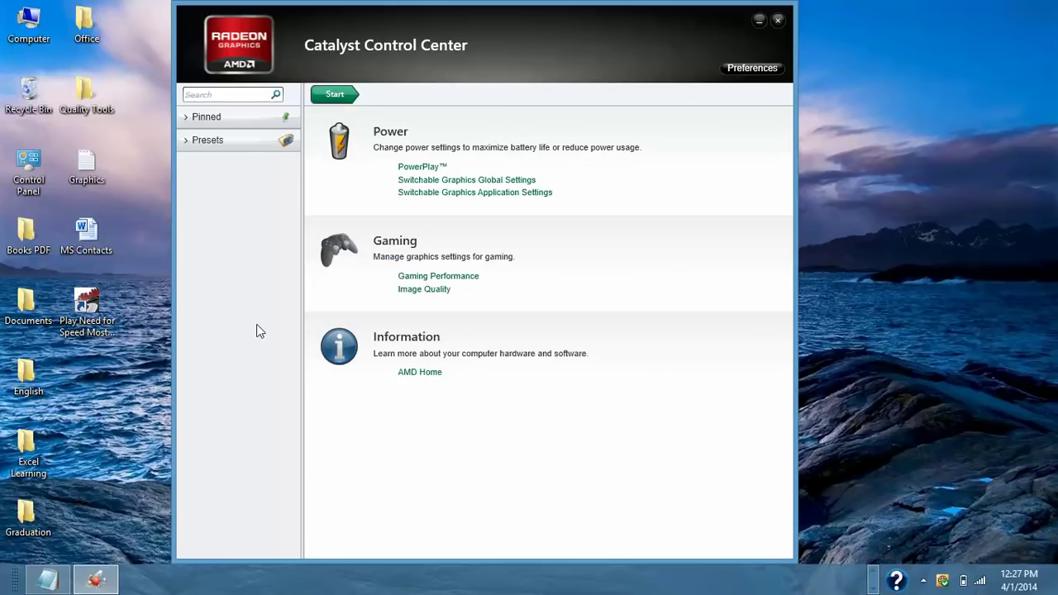
# - In the gaming Standard 3D Settings, disable custom settings, keep the quality level at Optimal Performance, and apply the change
pyautogui.click(417, 278)
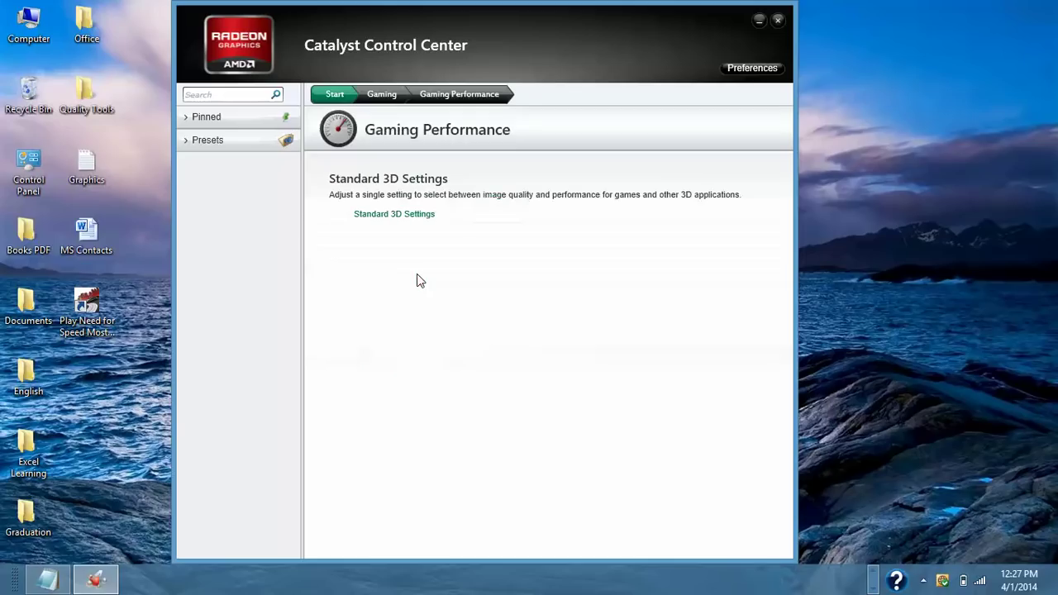
pyautogui.click(377, 216)
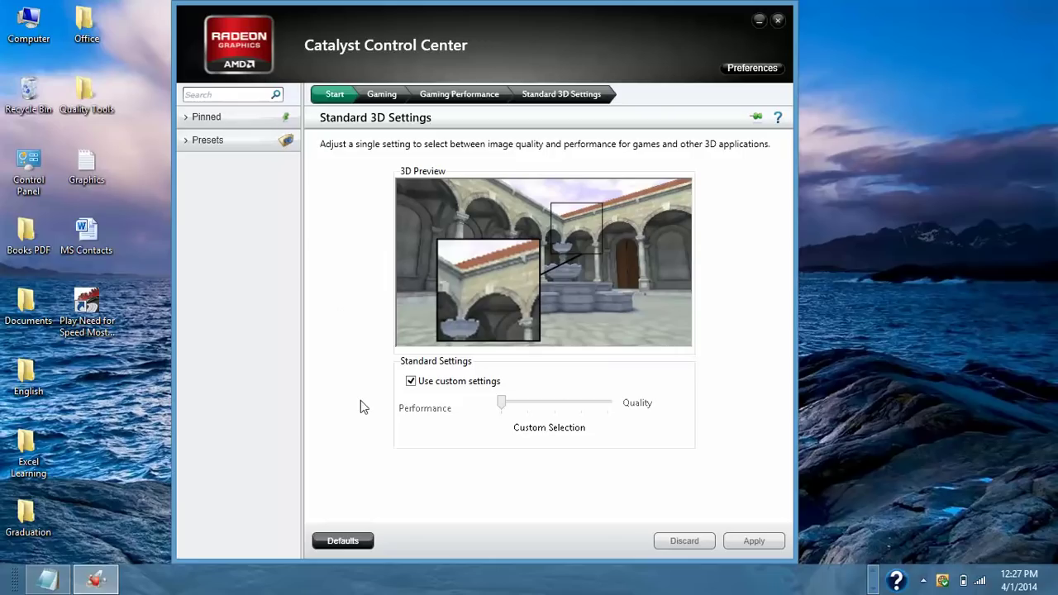
pyautogui.click(410, 384)
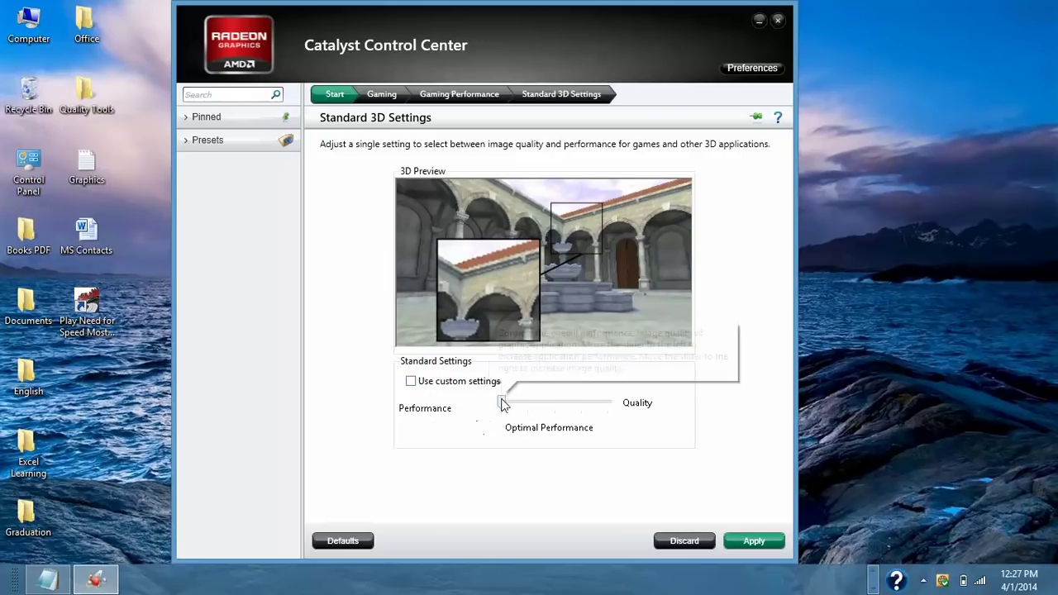
pyautogui.click(412, 385)
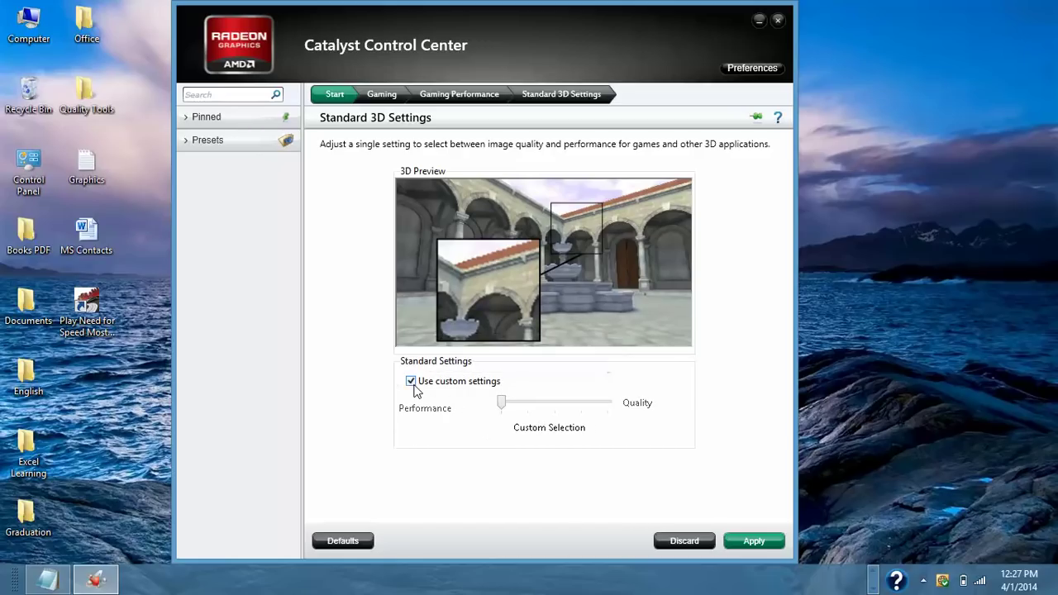
pyautogui.click(414, 390)
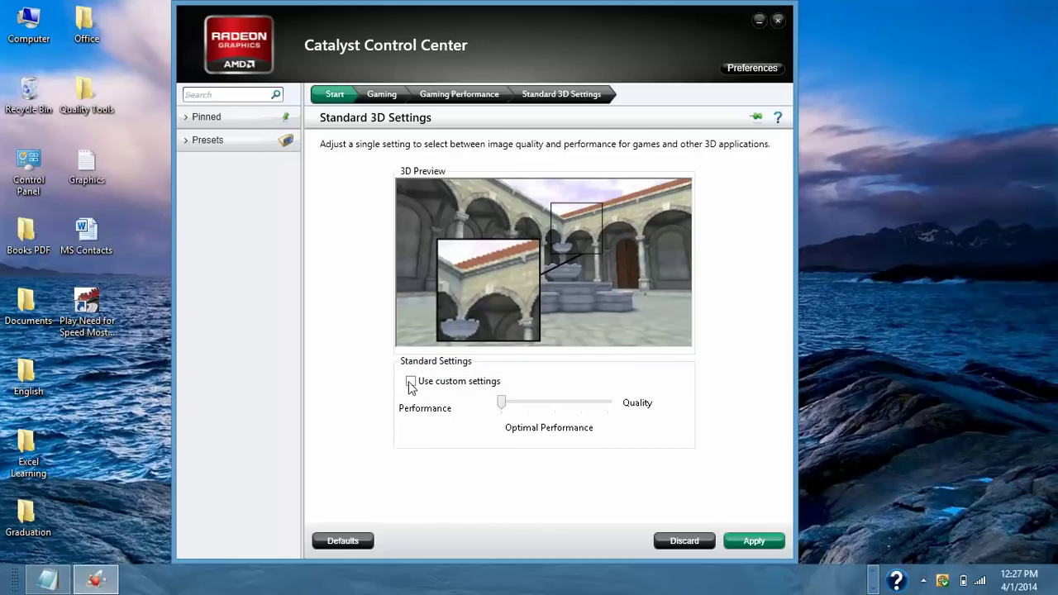
pyautogui.click(410, 384)
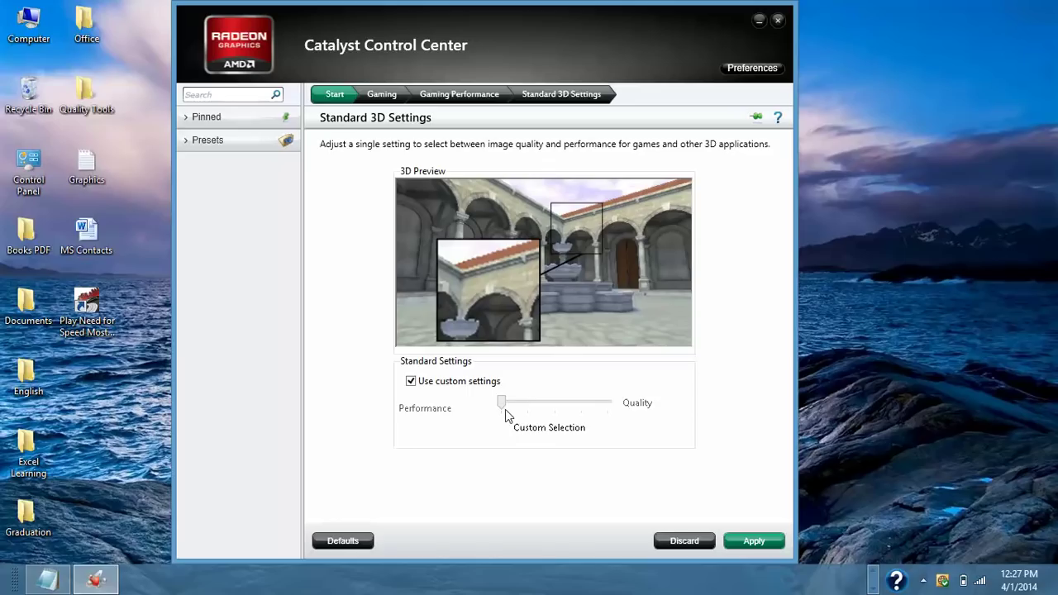
pyautogui.click(412, 382)
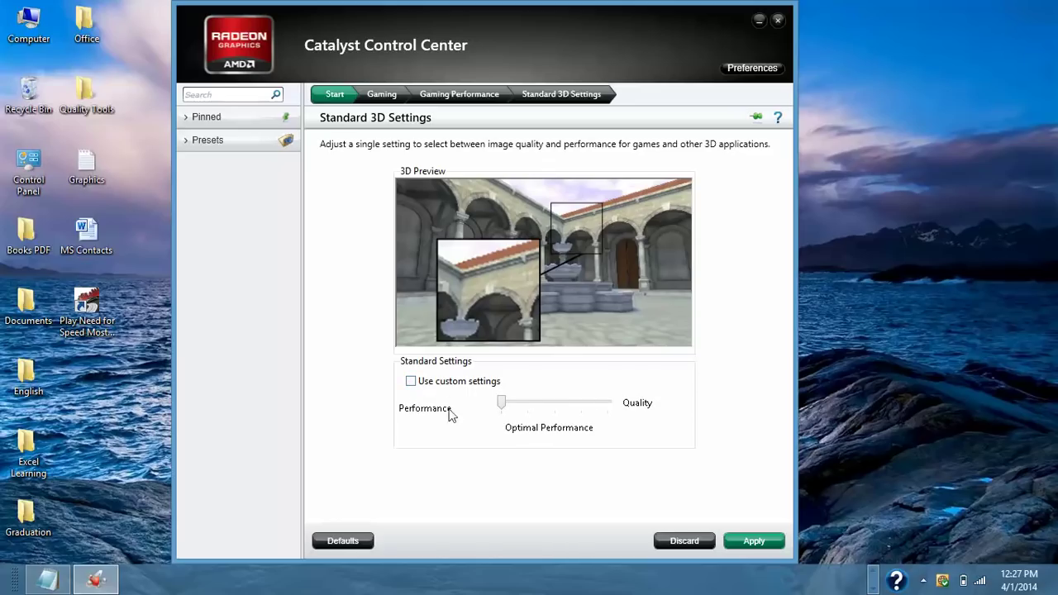
pyautogui.moveTo(500, 405)
pyautogui.mouseDown()
pyautogui.moveTo(641, 405)
pyautogui.moveTo(500, 425)
pyautogui.mouseUp()
pyautogui.click(755, 541)
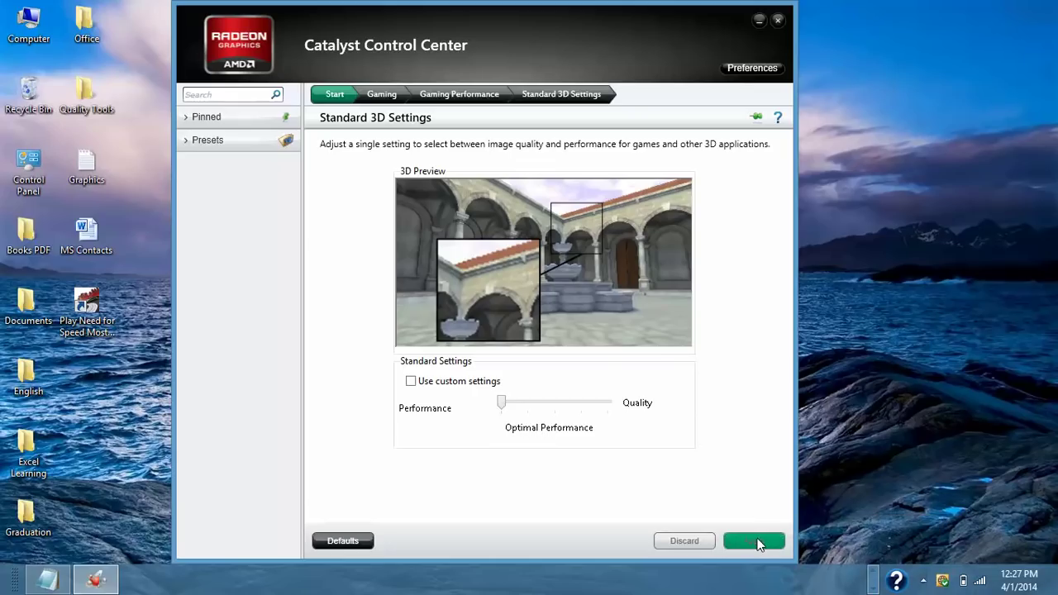
# - In the Image Quality Anti-Aliasing settings, try the Enhance application settings mode, and set the mode back to Use application settings
pyautogui.click(335, 95)
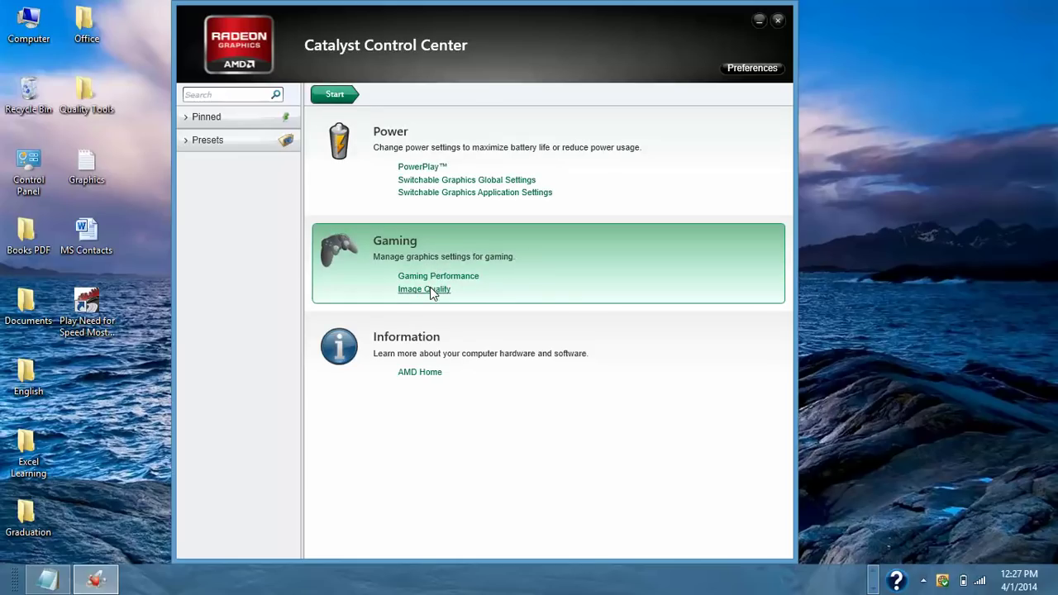
pyautogui.click(430, 289)
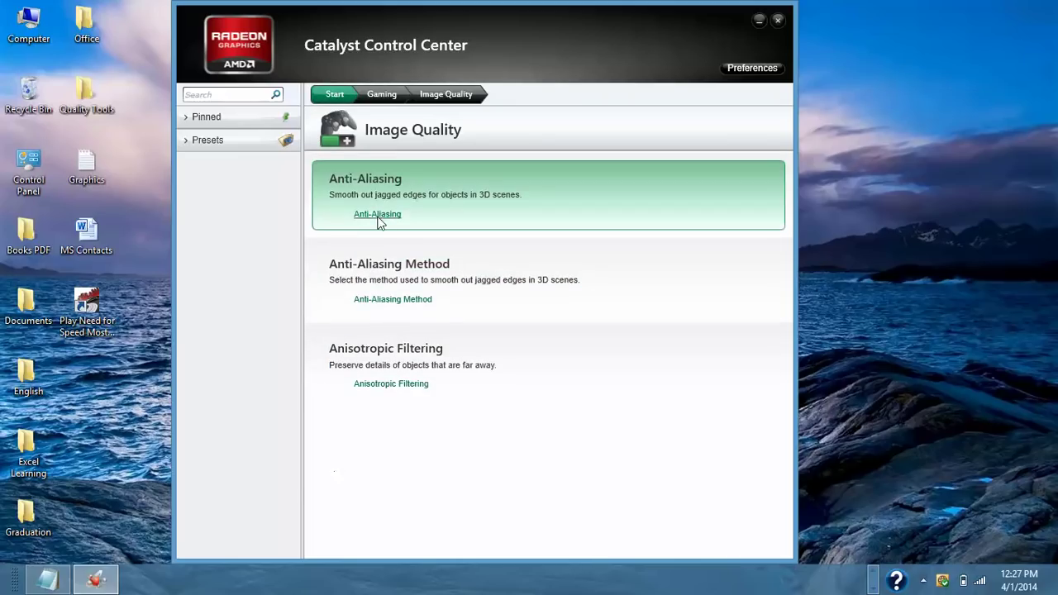
pyautogui.click(378, 215)
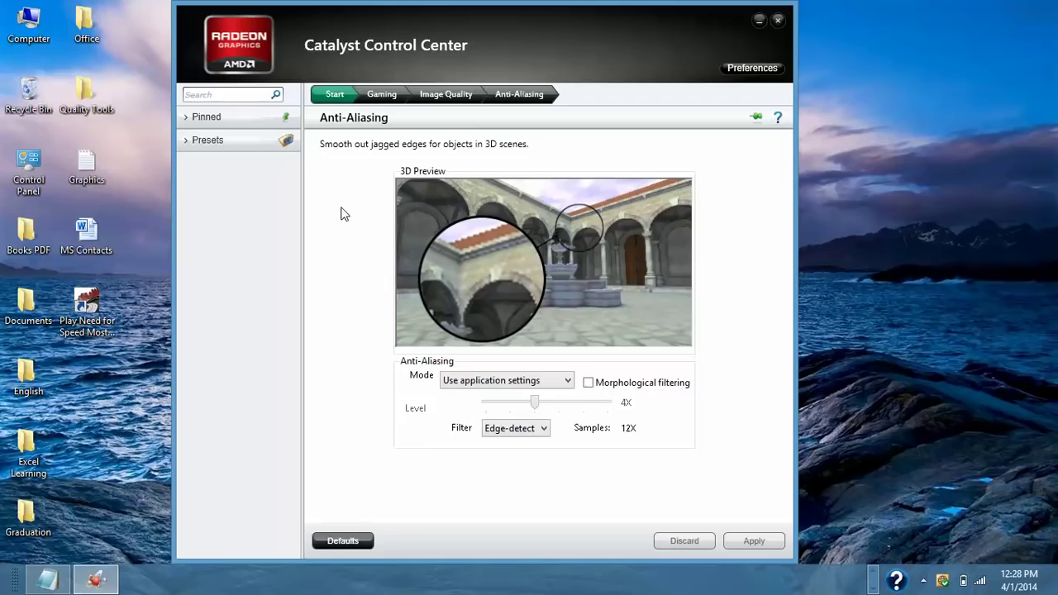
pyautogui.click(467, 382)
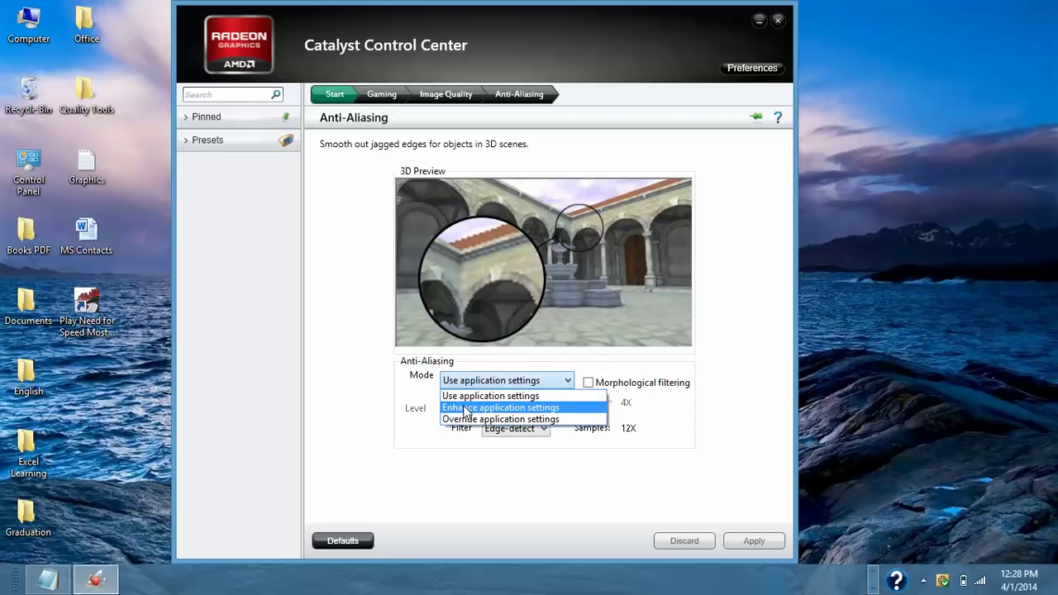
pyautogui.click(467, 408)
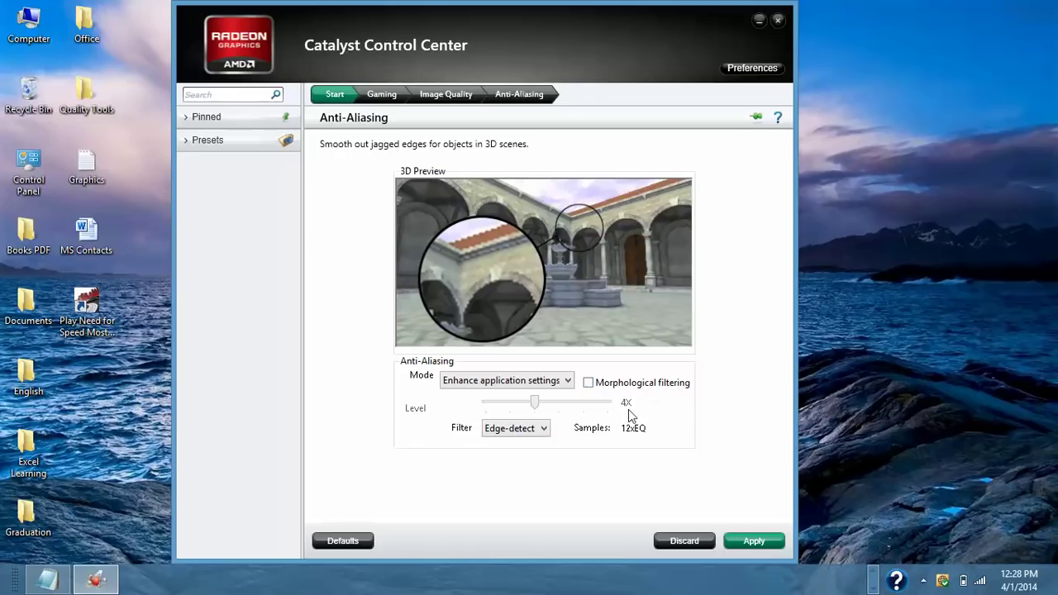
pyautogui.click(523, 382)
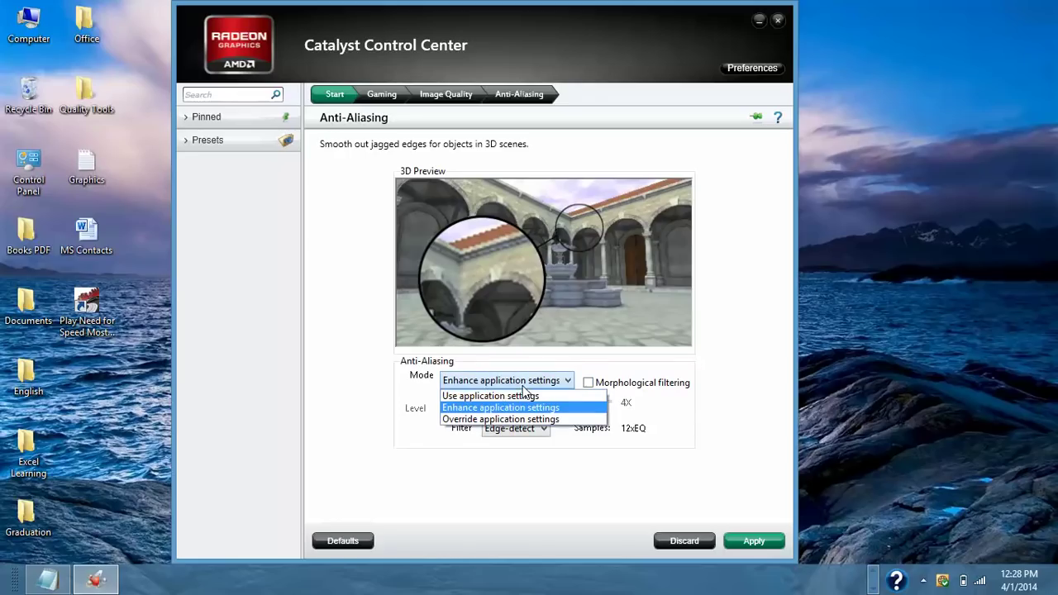
pyautogui.click(481, 397)
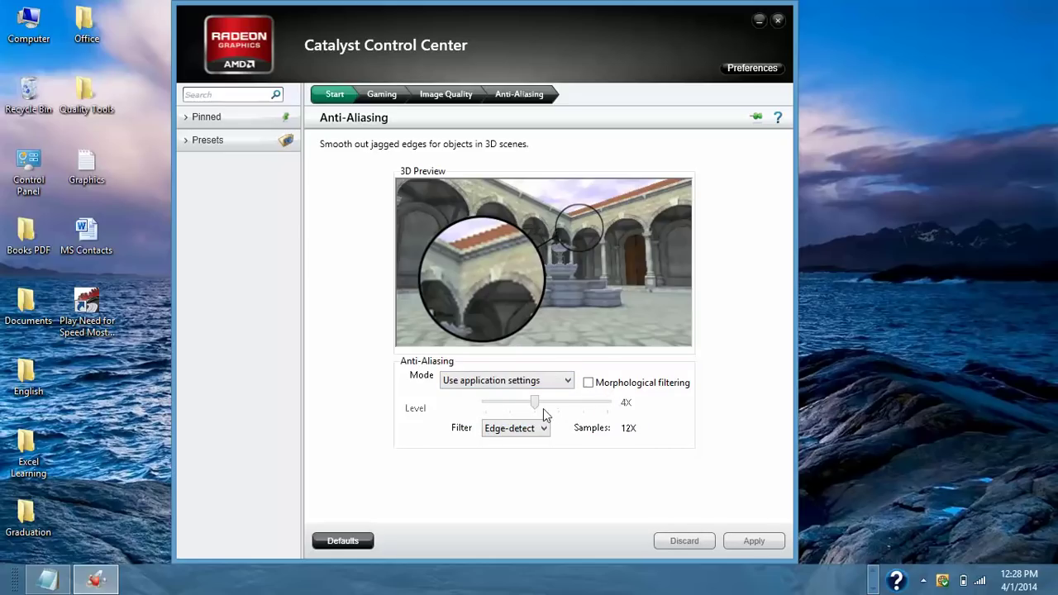
# - Try the Standard anti-aliasing filter, and set the filter back to Edge-detect
pyautogui.click(509, 435)
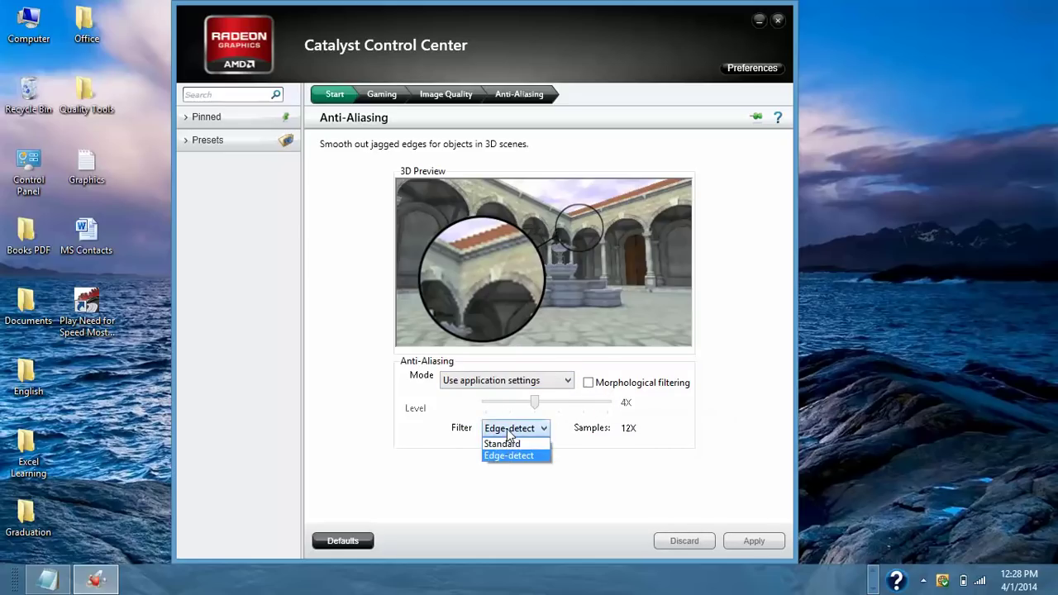
pyautogui.click(457, 444)
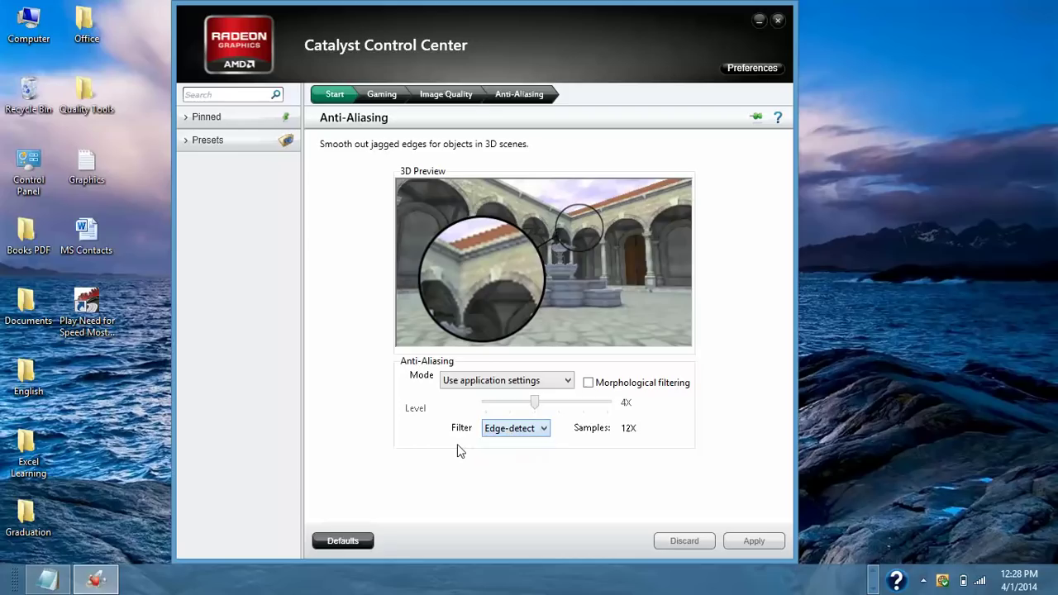
pyautogui.click(498, 432)
pyautogui.click(499, 440)
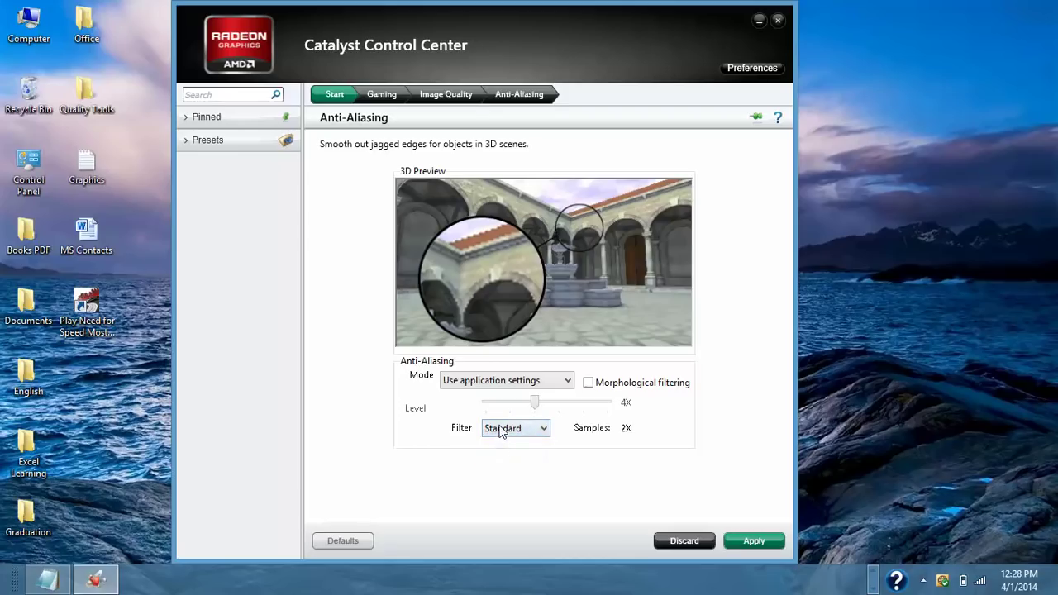
pyautogui.click(502, 430)
pyautogui.click(501, 454)
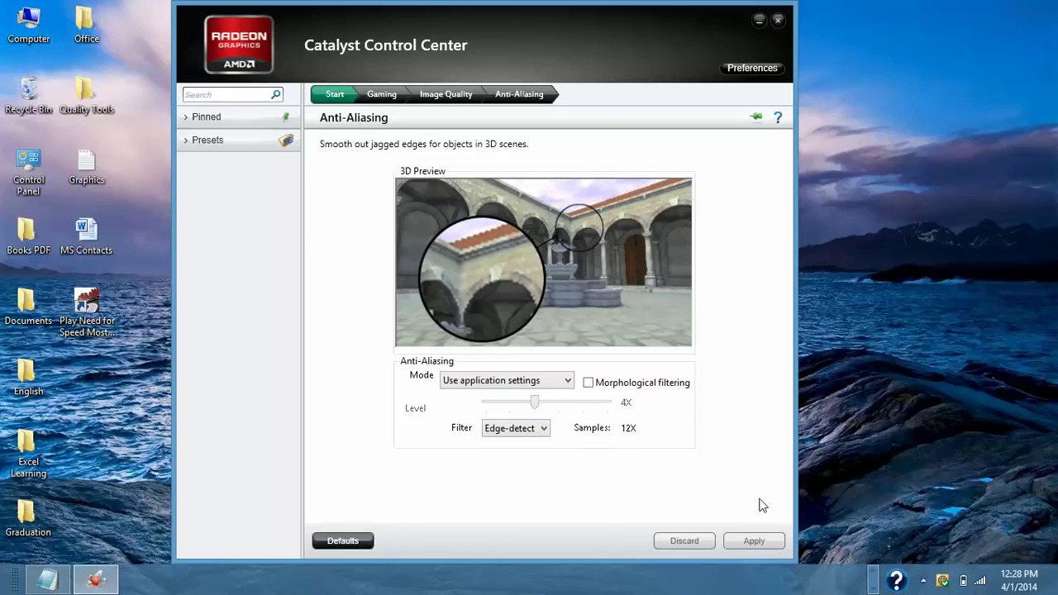
# - Review the Anti-Aliasing Method settings under Image Quality, and close Catalyst Control Center
pyautogui.click(343, 103)
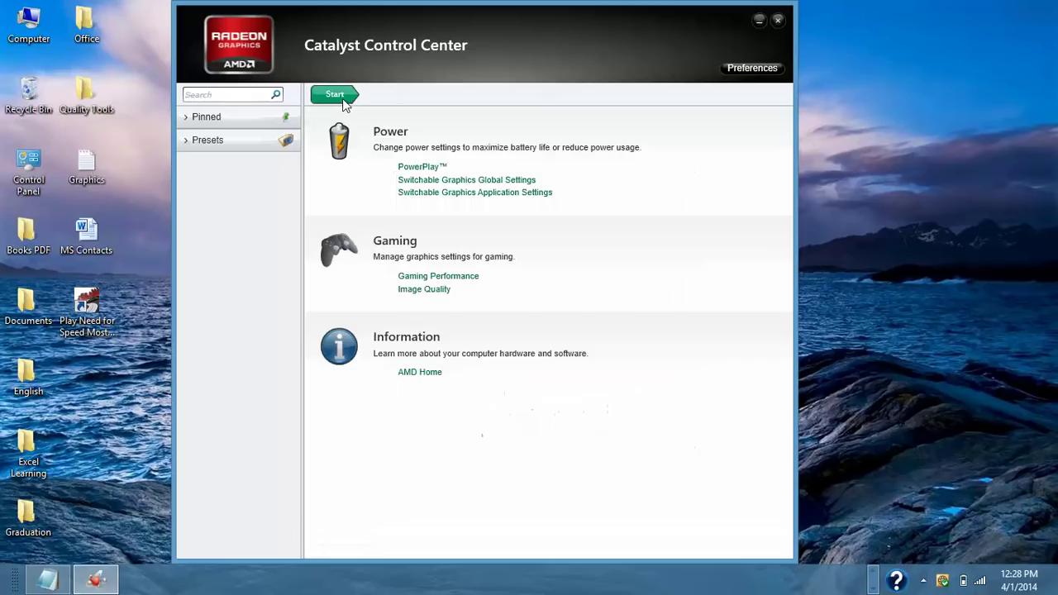
pyautogui.click(408, 290)
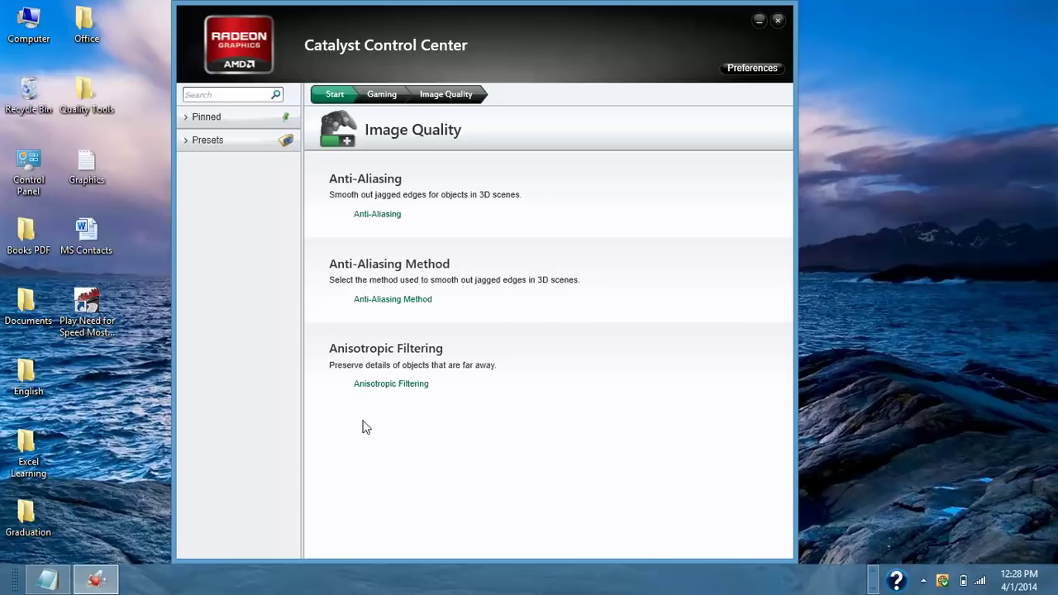
pyautogui.click(372, 302)
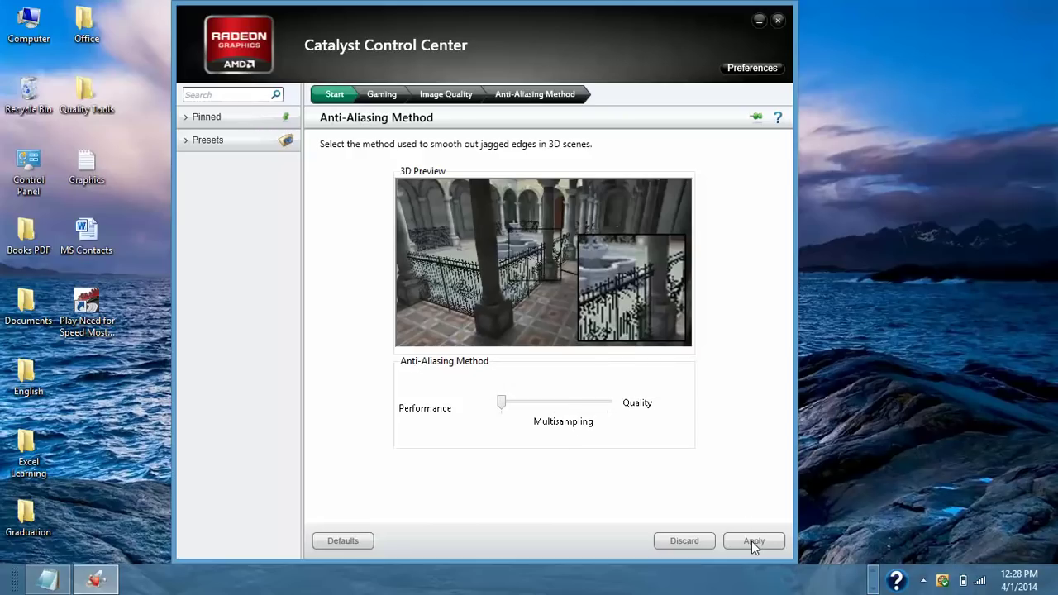
pyautogui.click(333, 93)
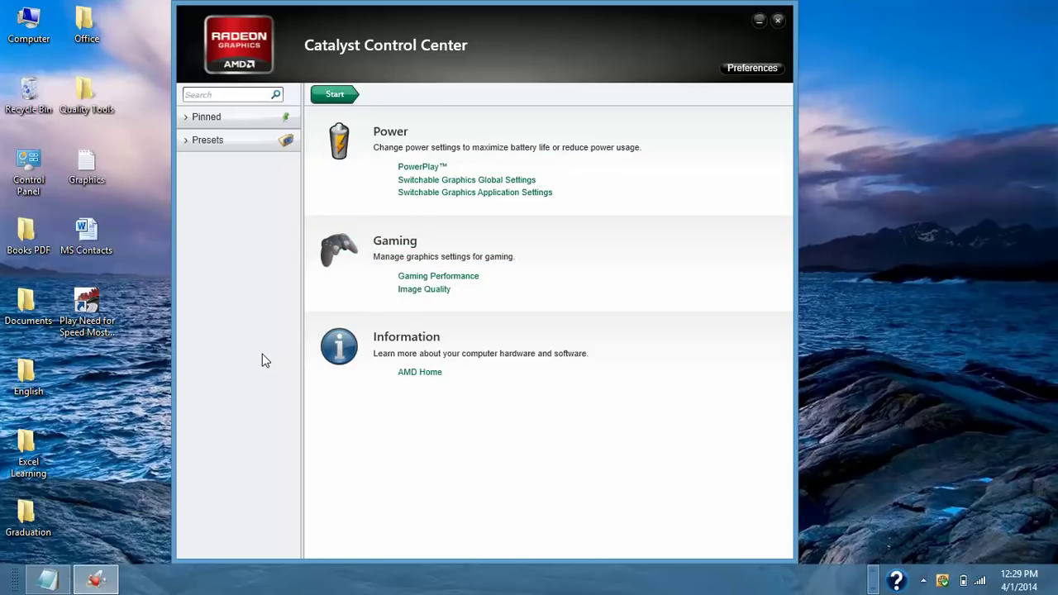
pyautogui.click(777, 20)
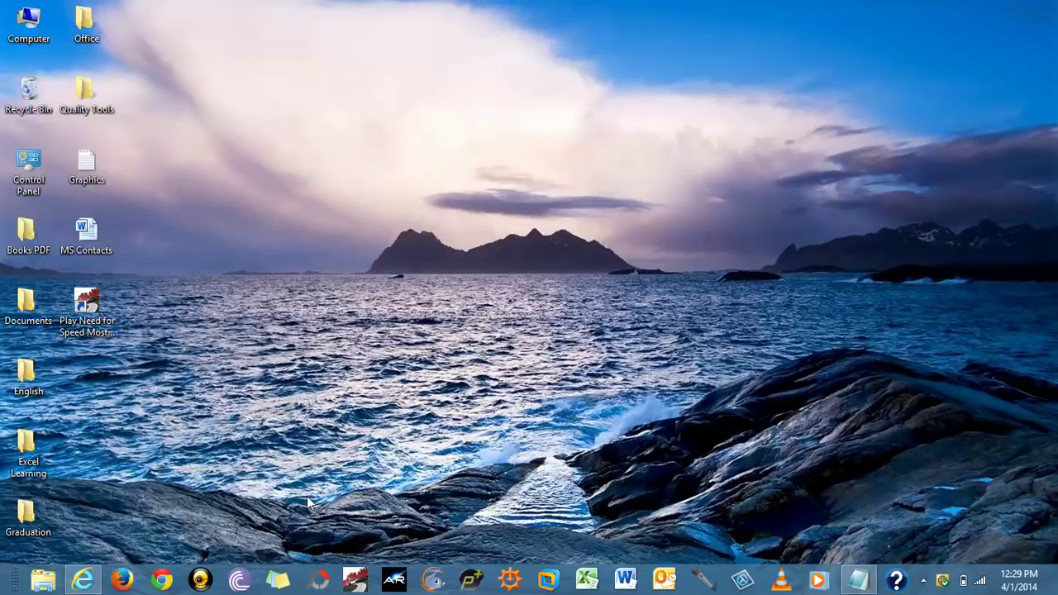